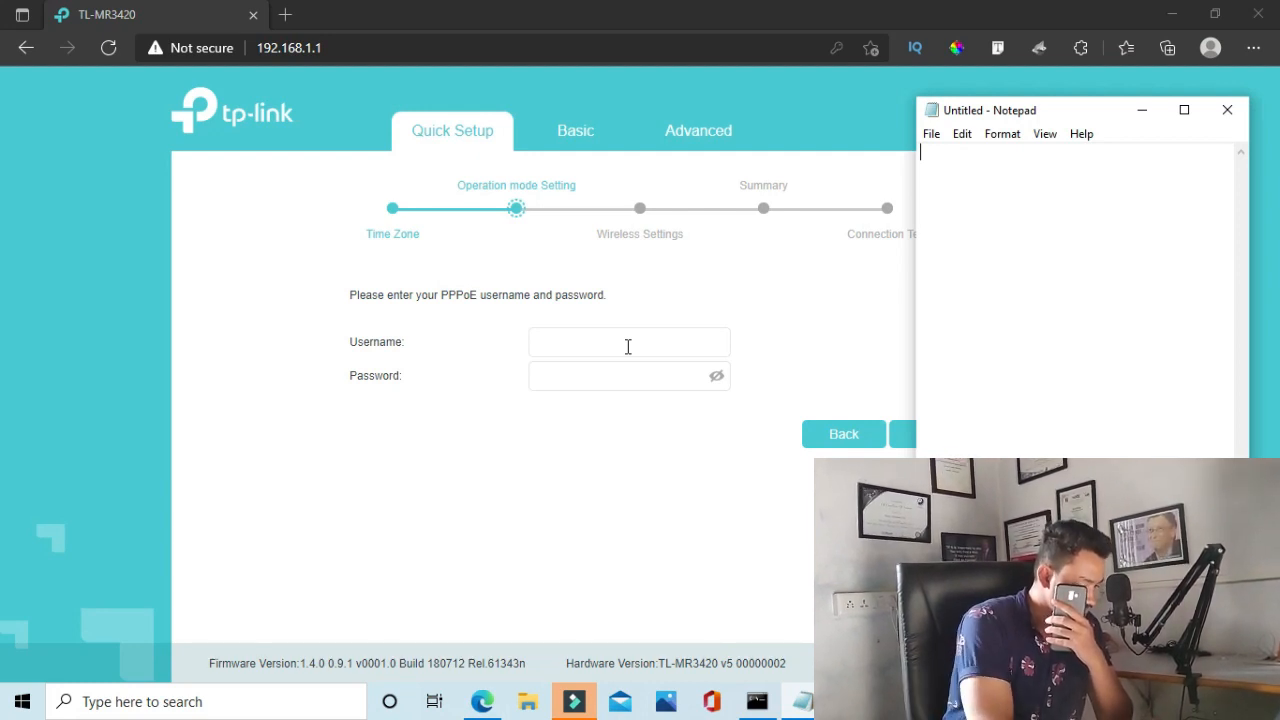
Fill in the PPPoE username and password copied from the Notepad notes and continue
text(13)
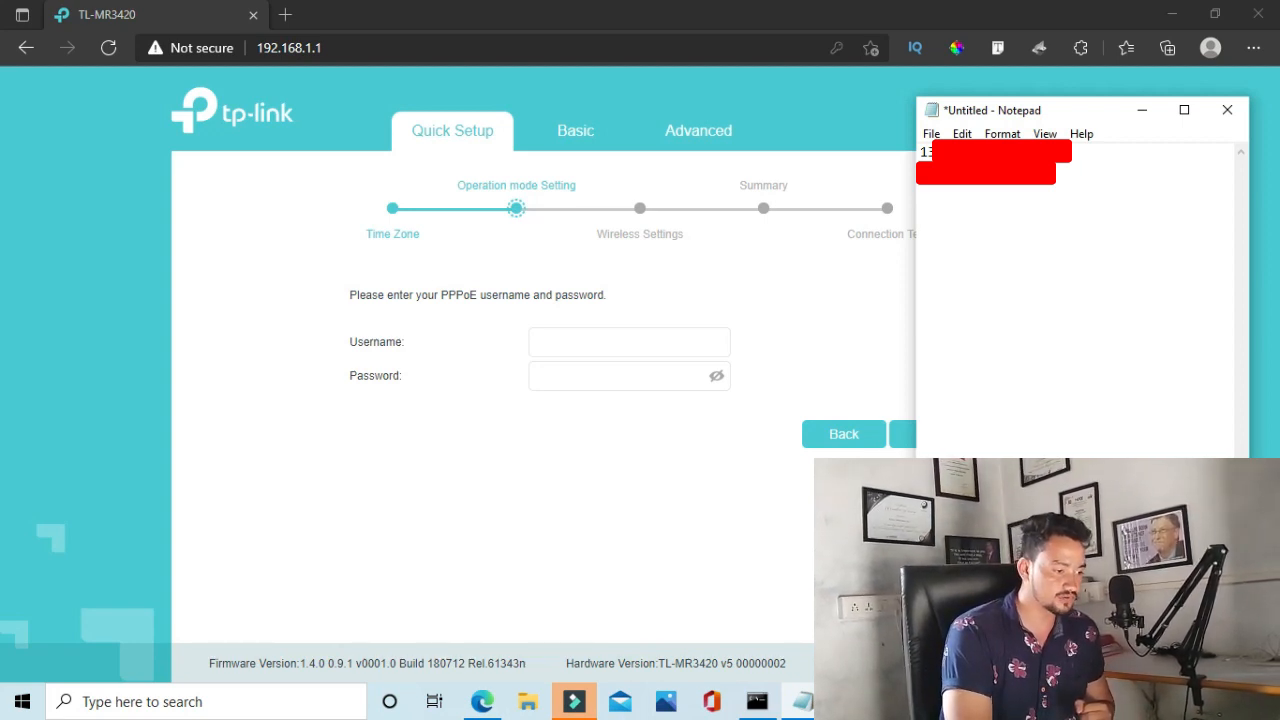
drag(1004, 152, 919, 151)
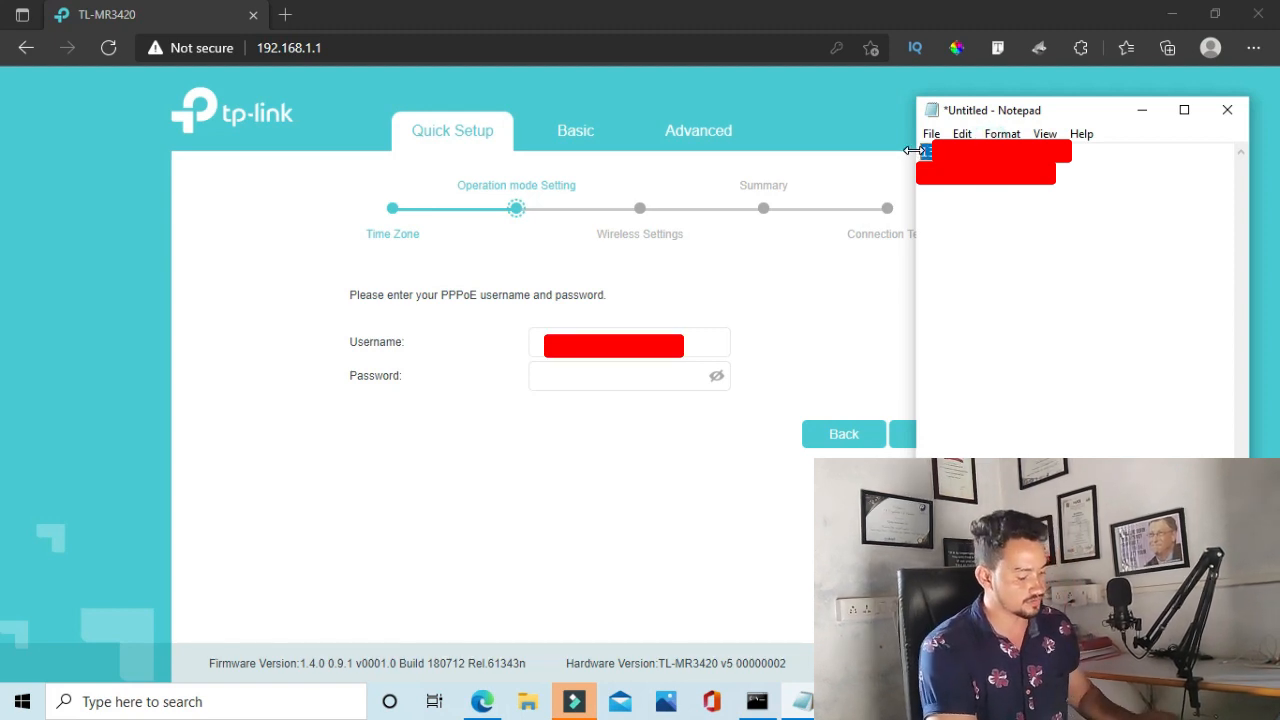
click(619, 350)
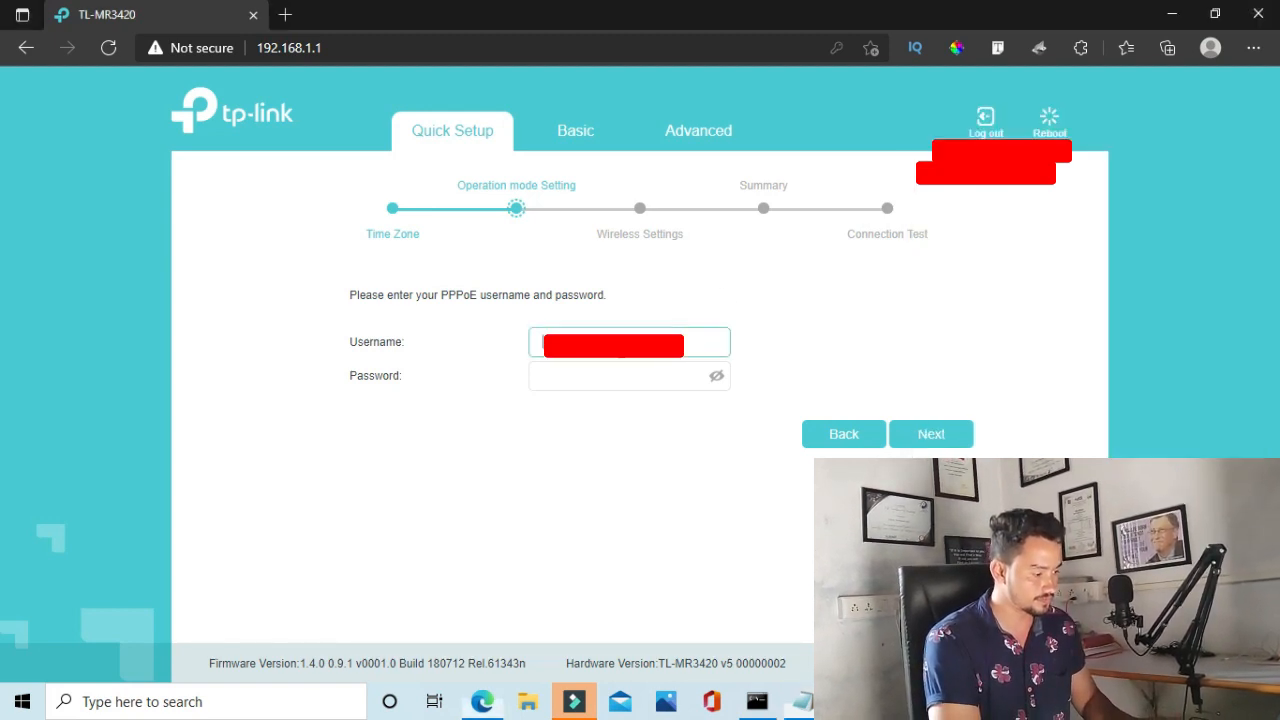
click(588, 375)
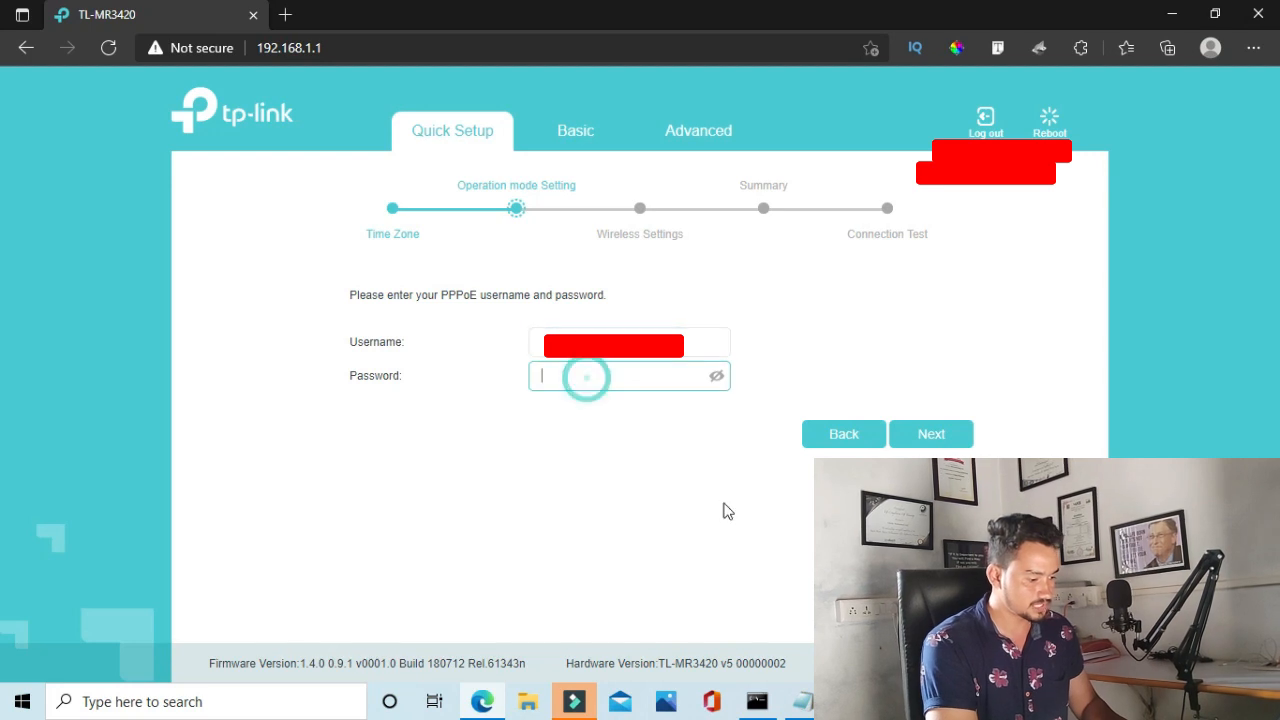
click(802, 701)
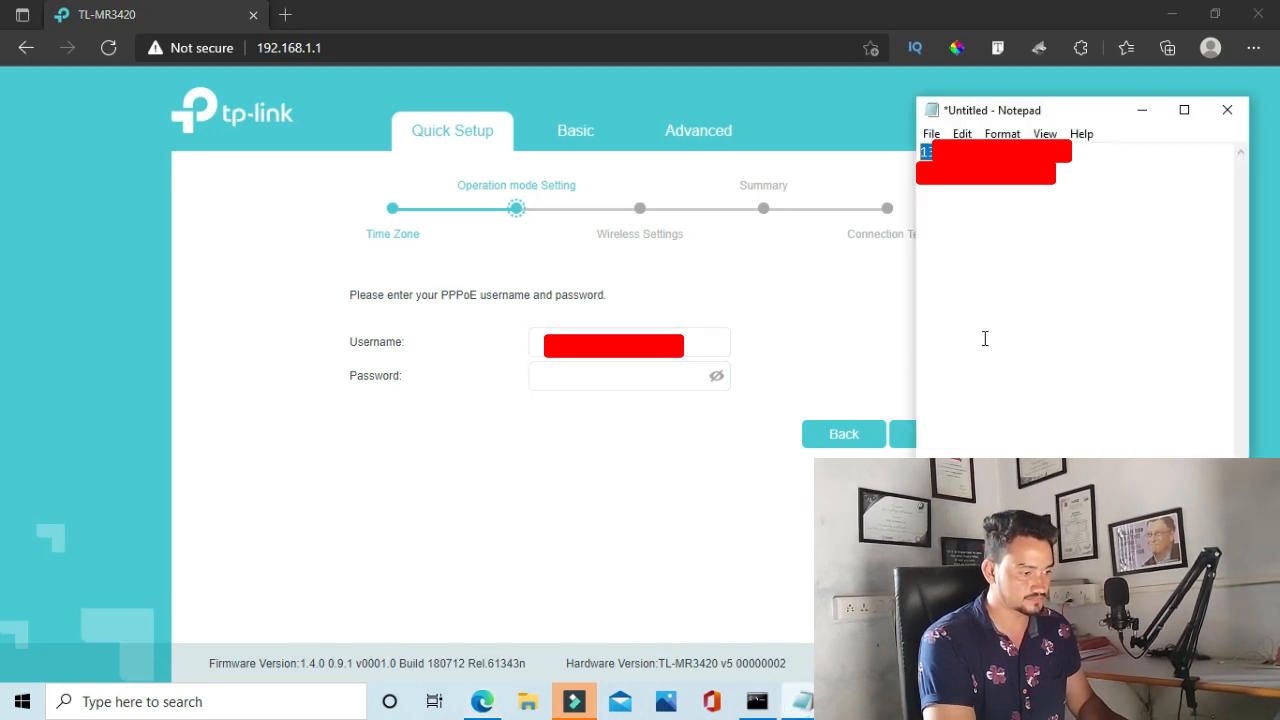
click(986, 192)
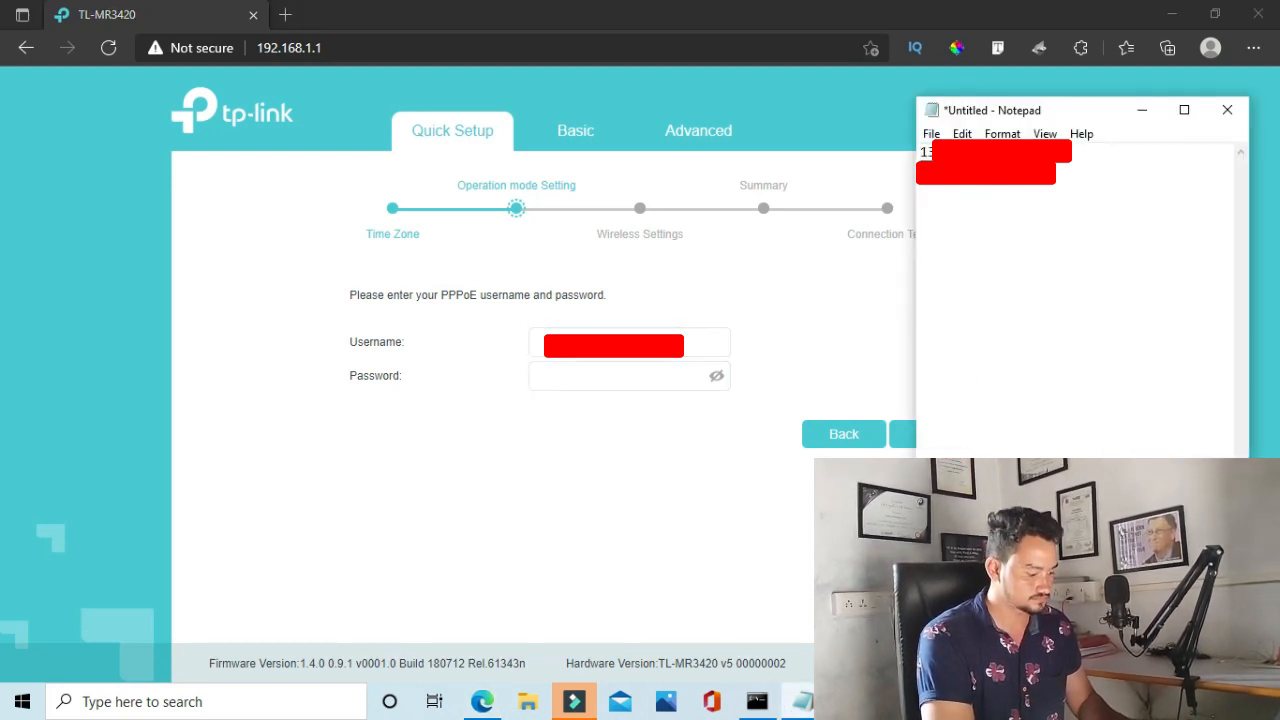
click(601, 372)
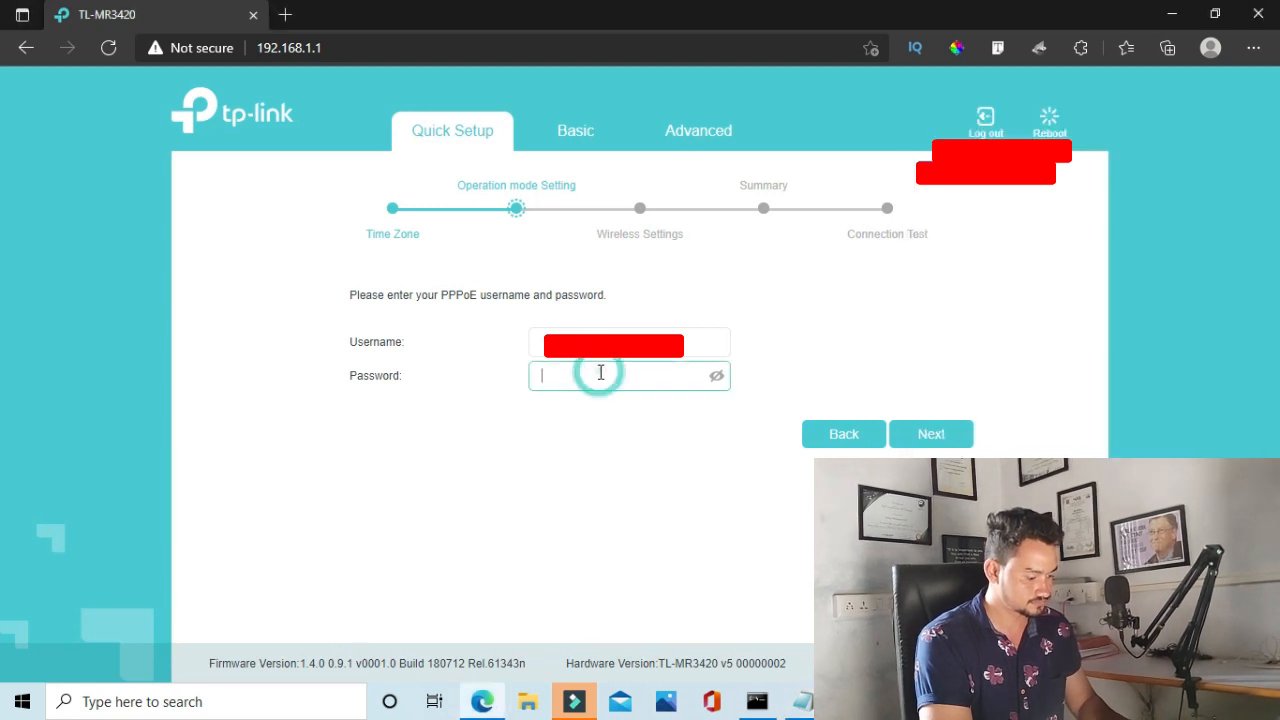
key(ctrl+v)
click(923, 433)
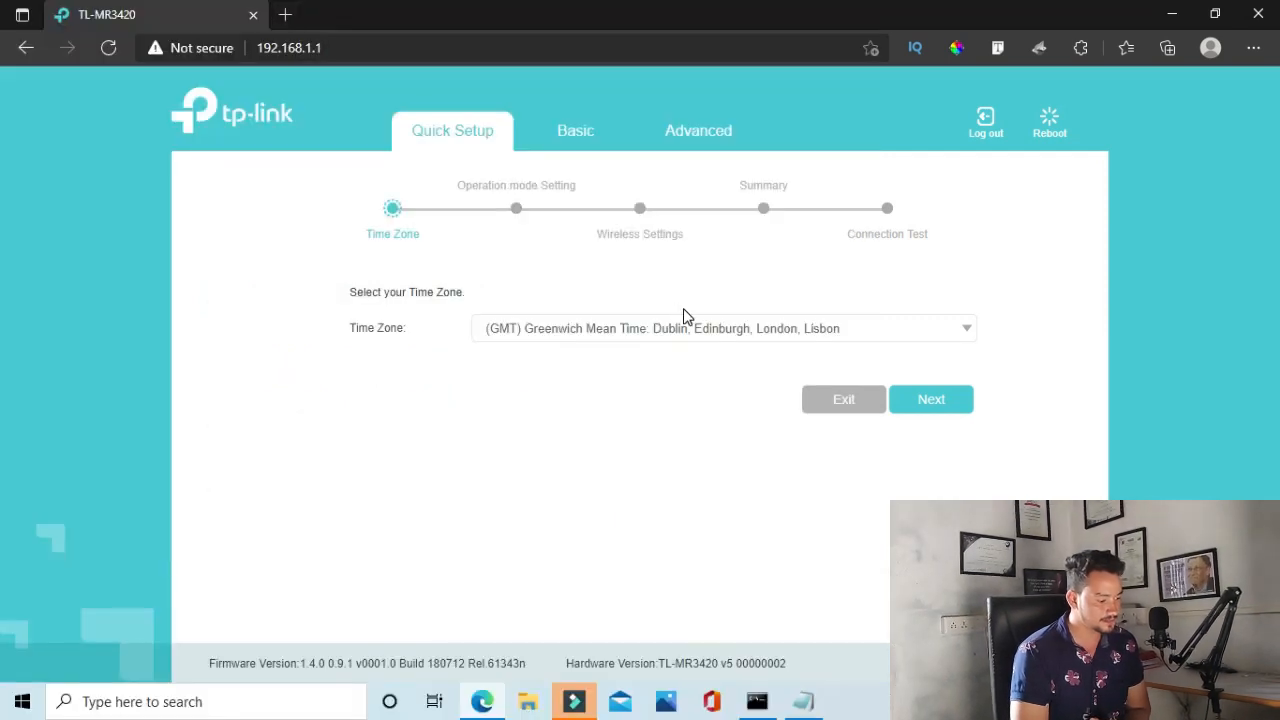
Pick (GMT+05:30) Madras, Kolkata, Mumbai, New Delhi from the Time Zone list
click(731, 334)
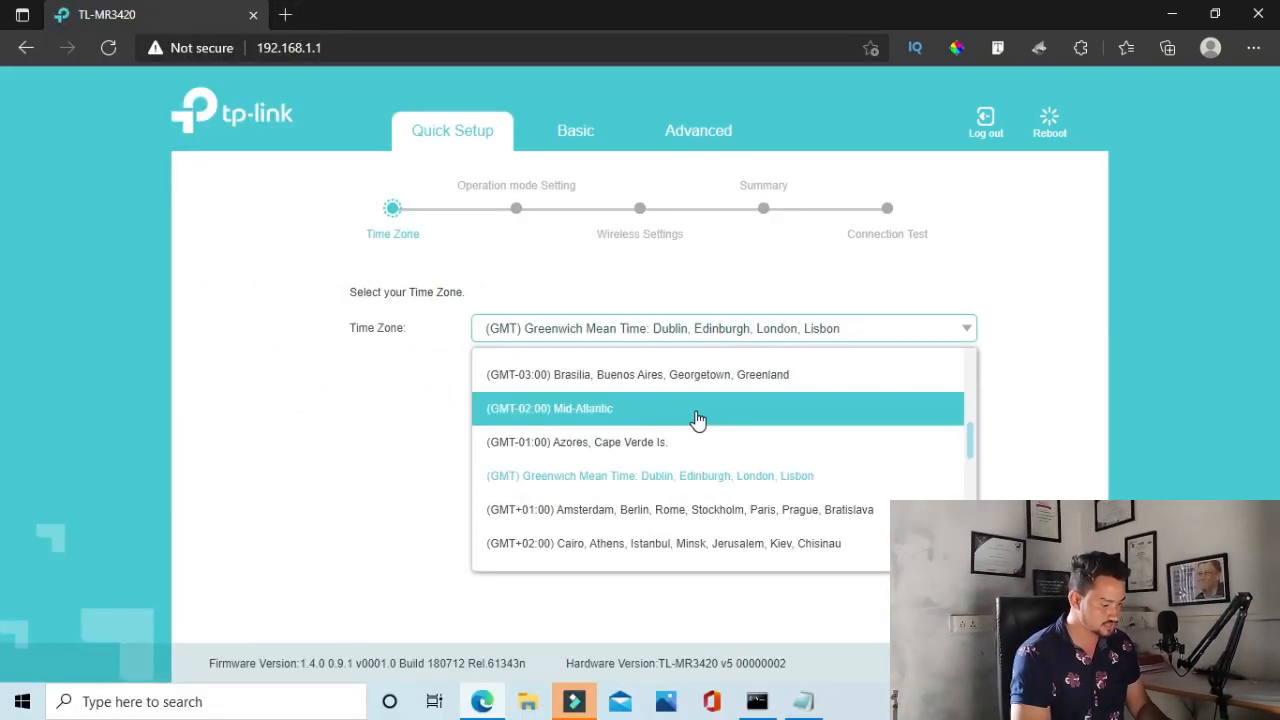
scroll(697, 420, down, 3)
scroll(697, 420, down, 6)
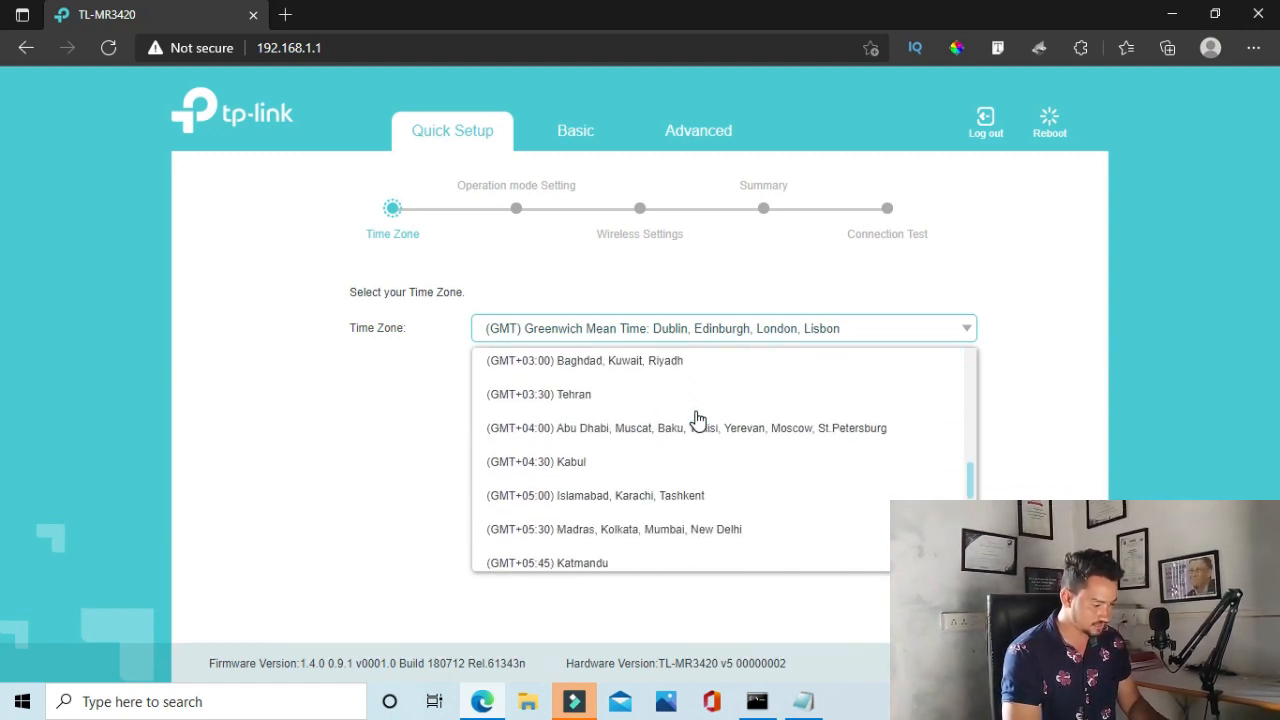
click(683, 440)
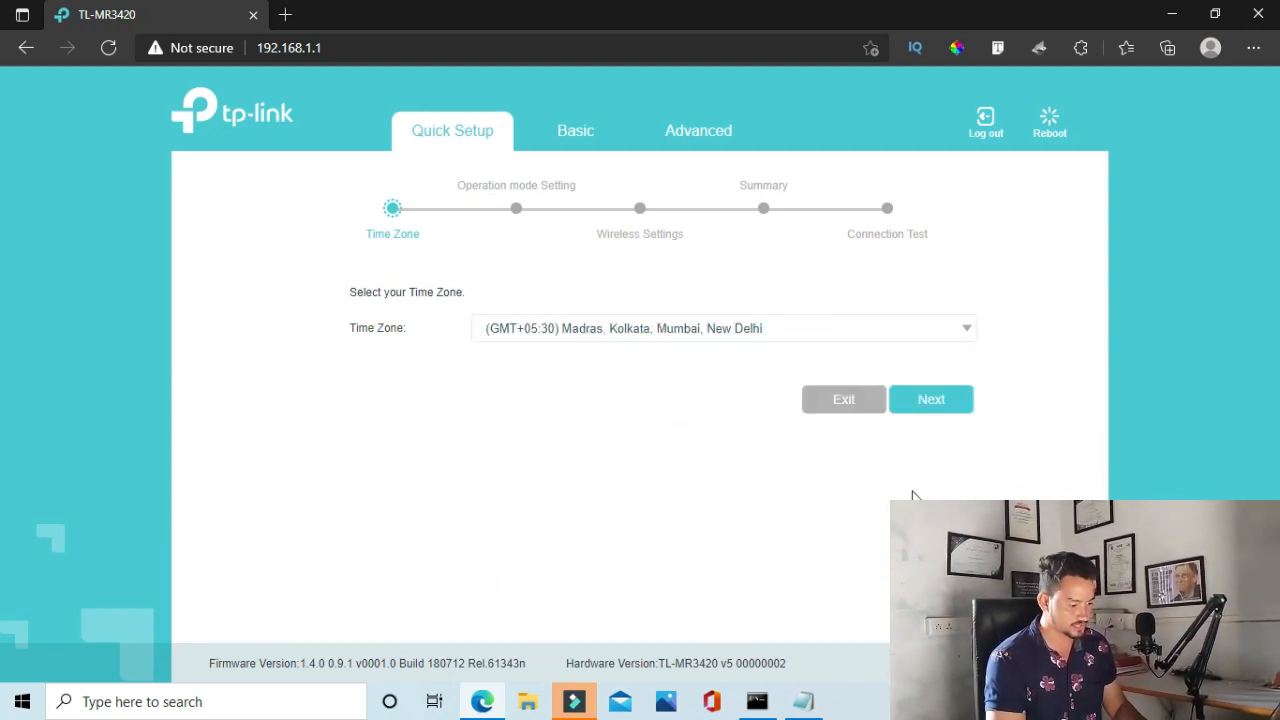
Choose Wireless Router Mode, confirm the mode-change warning, and select PPPoE as the connection type
click(935, 399)
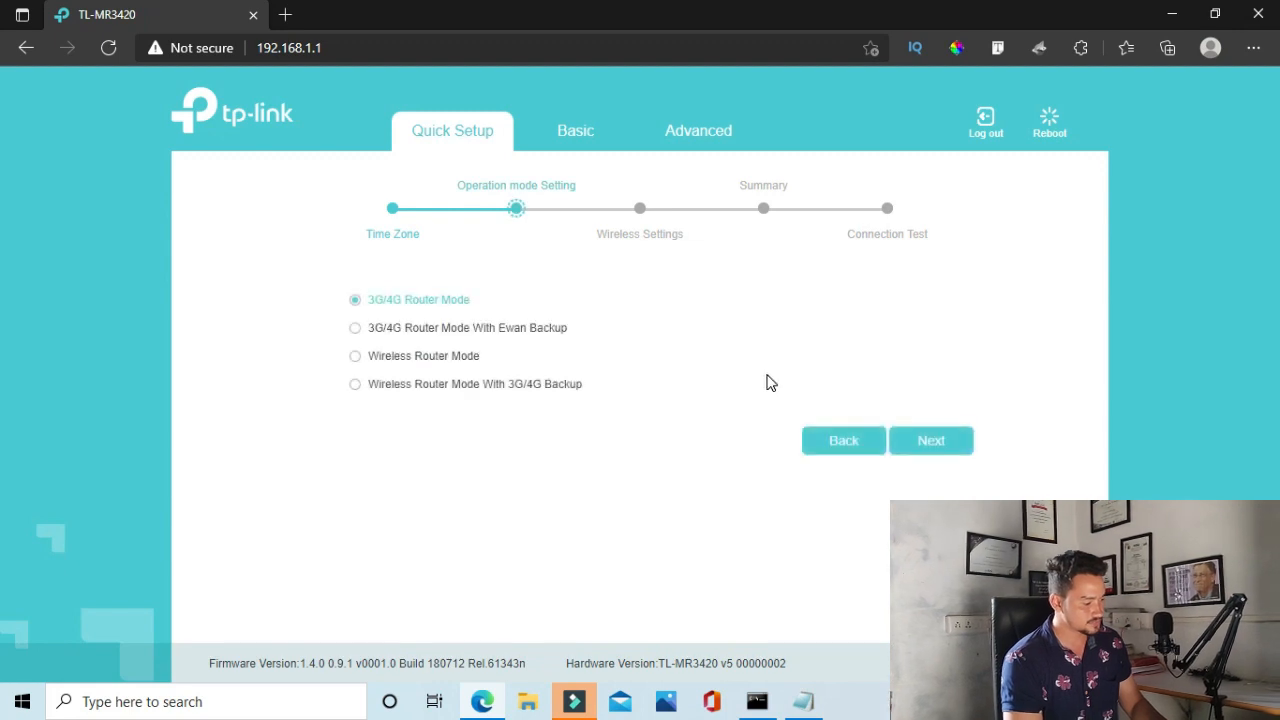
click(435, 357)
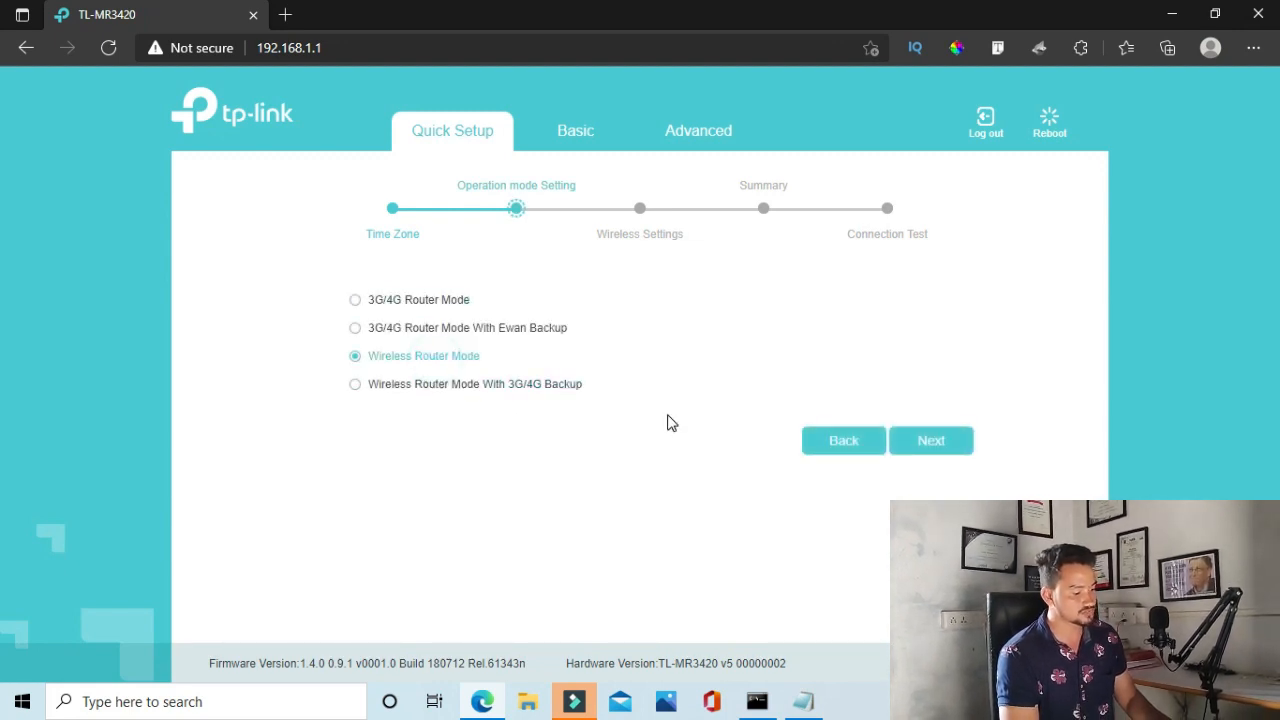
click(938, 456)
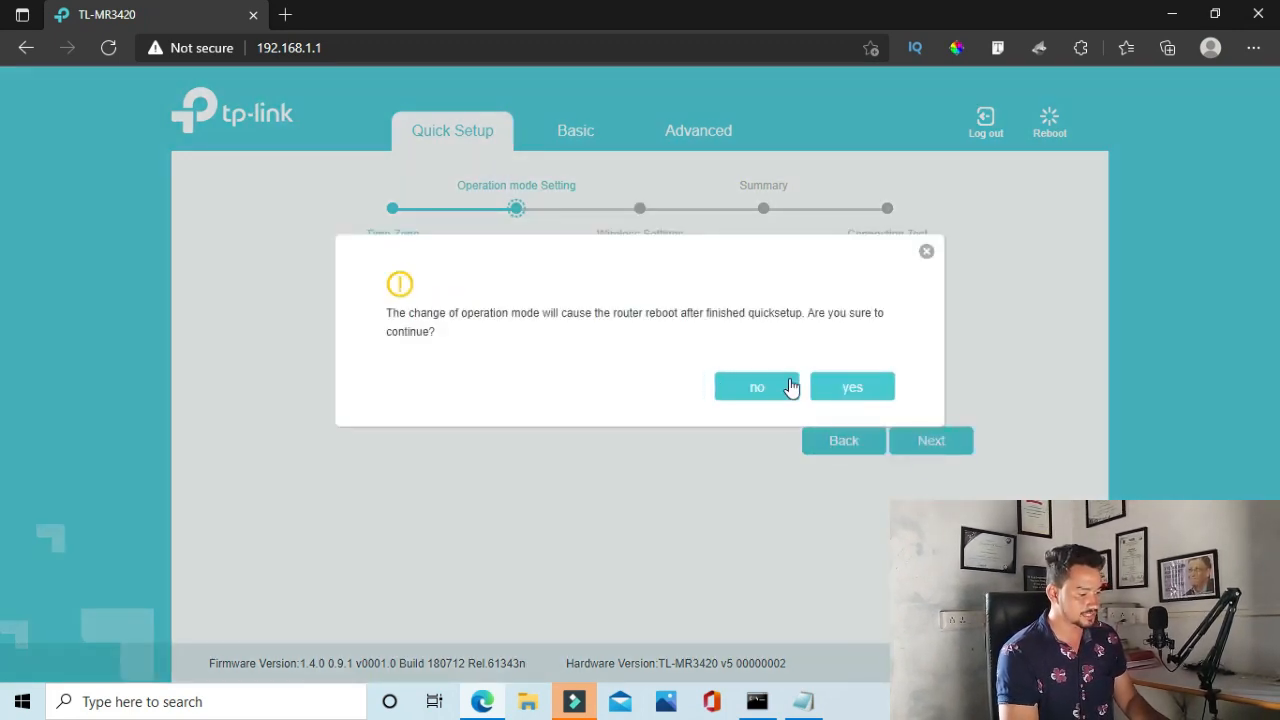
click(852, 387)
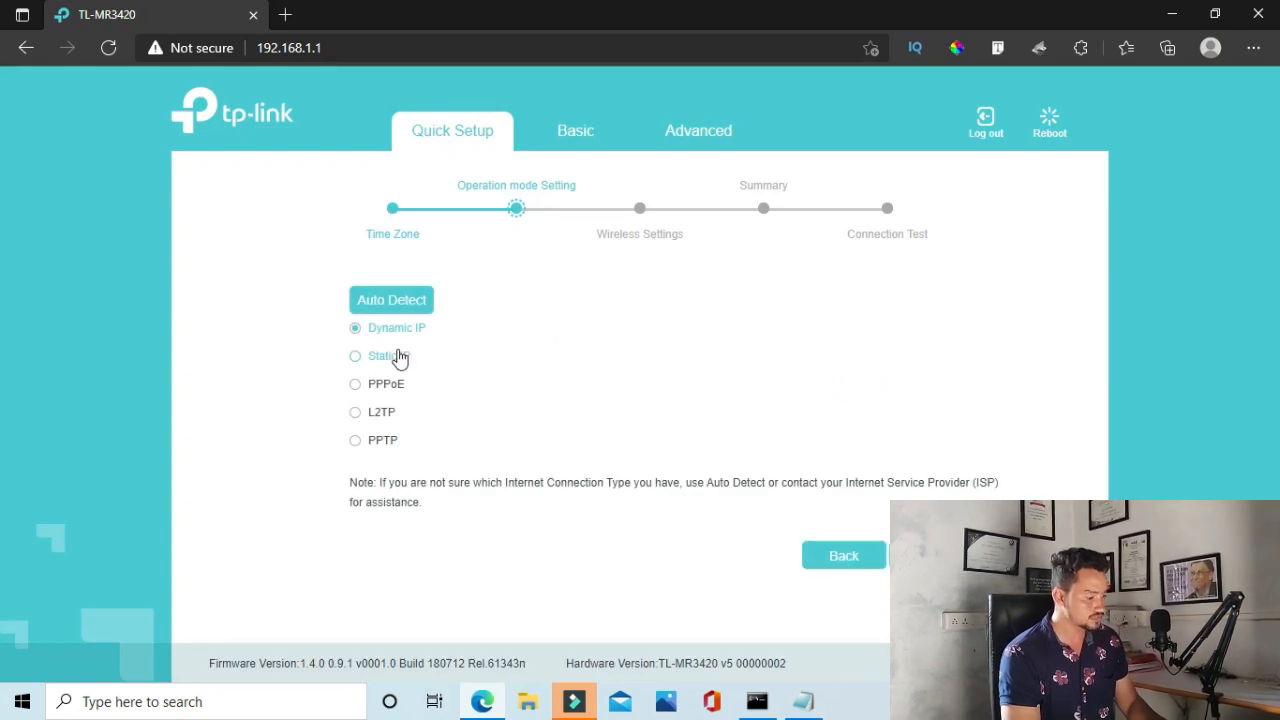
click(378, 382)
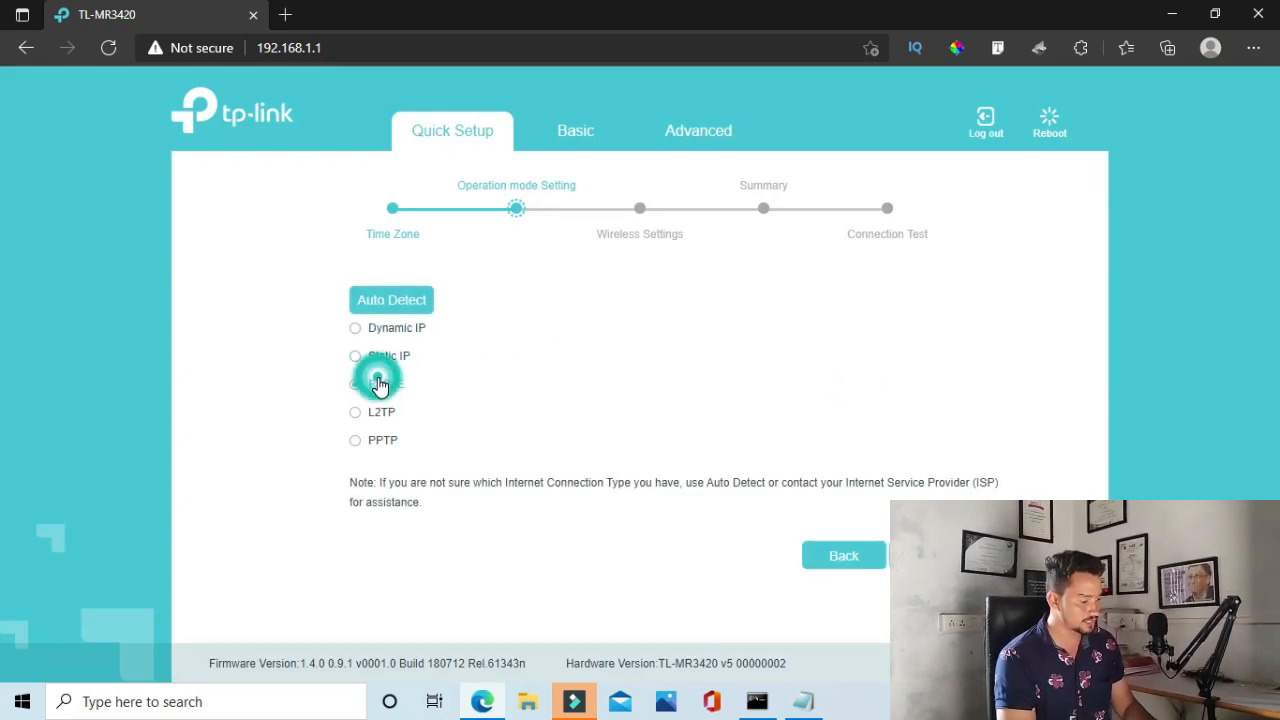
click(931, 556)
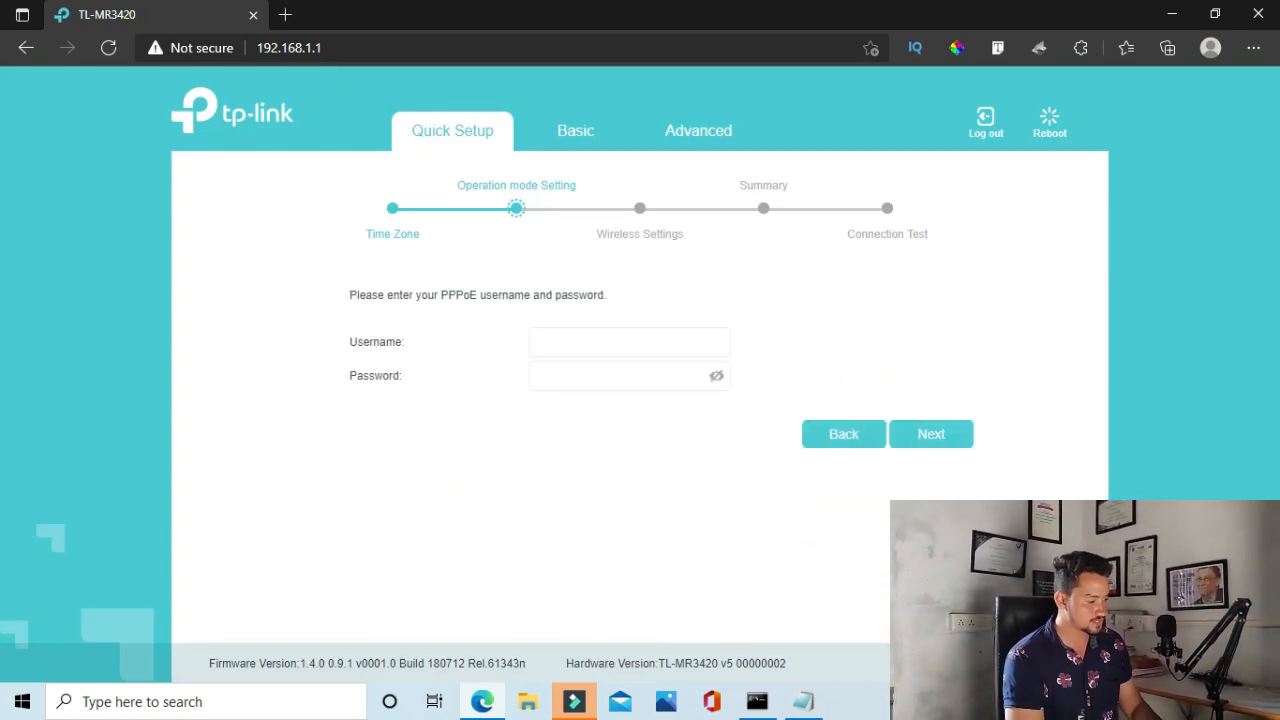
Paste the PPPoE username and password from the Notepad notes, then advance to Wireless Settings
click(803, 701)
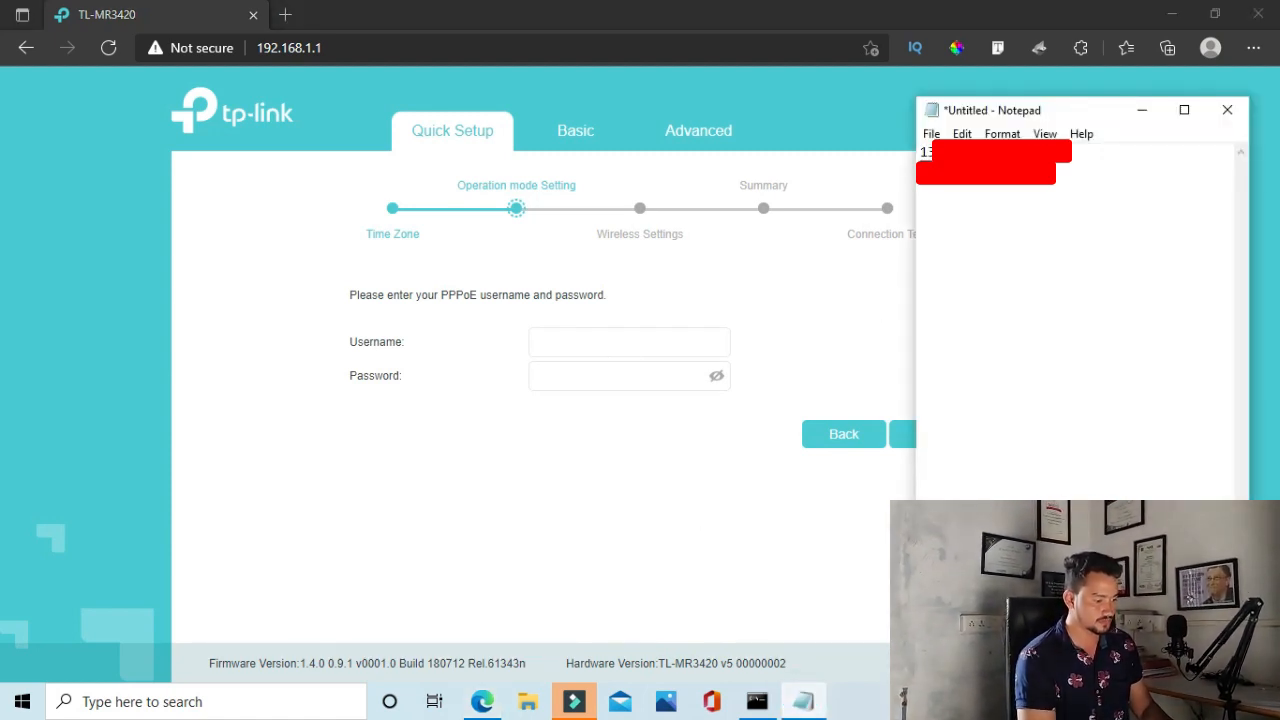
mouse_move(1045, 152)
mouse_down()
mouse_move(978, 142)
mouse_move(904, 160)
mouse_up()
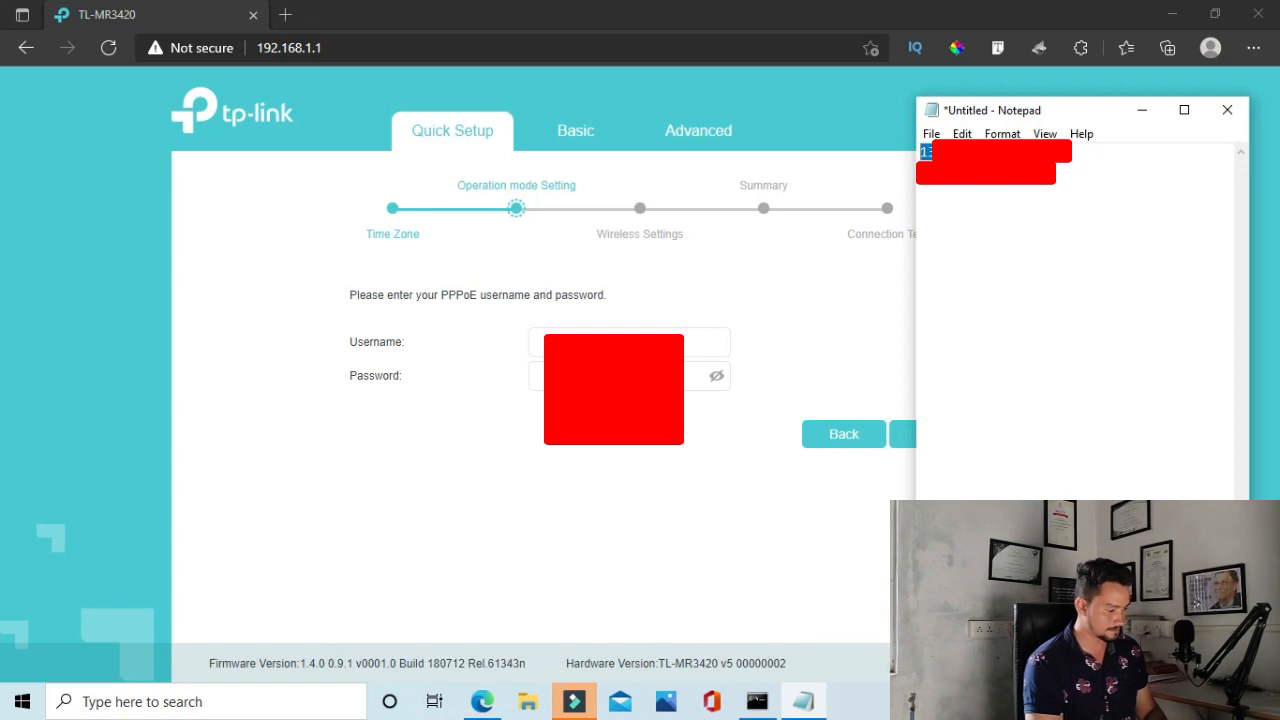
click(560, 341)
key(ctrl+v)
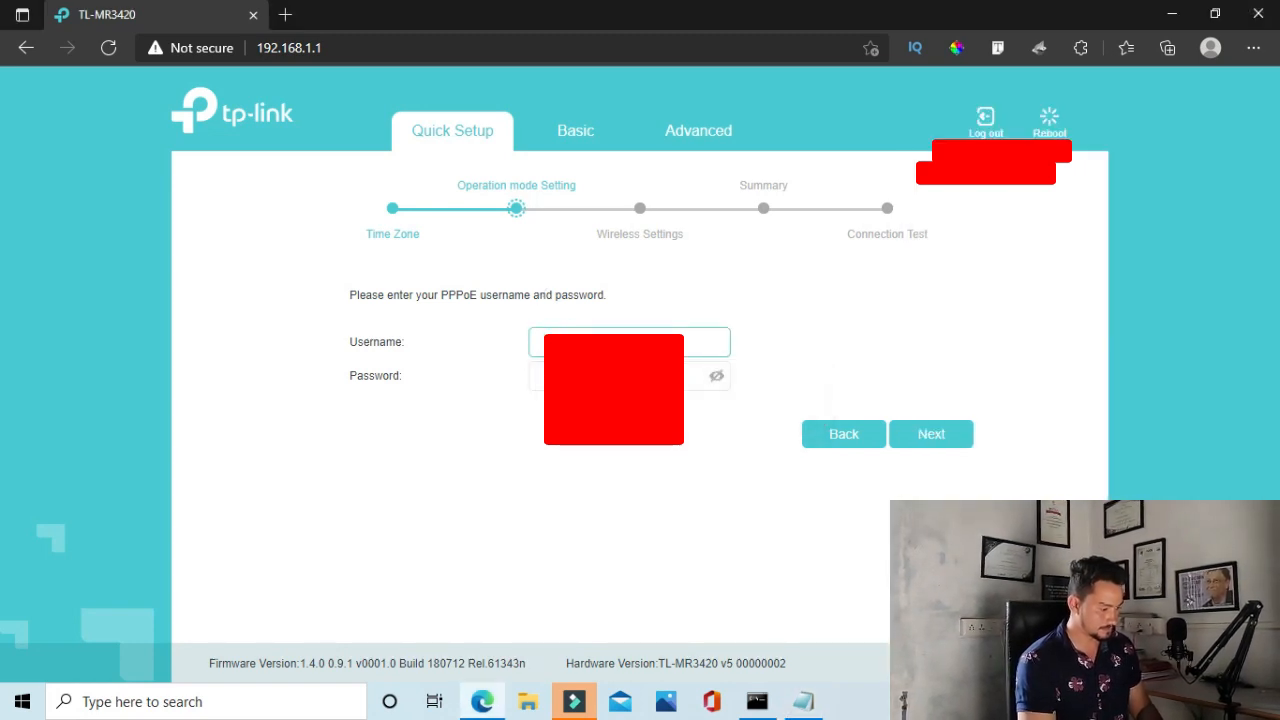
click(559, 376)
click(803, 701)
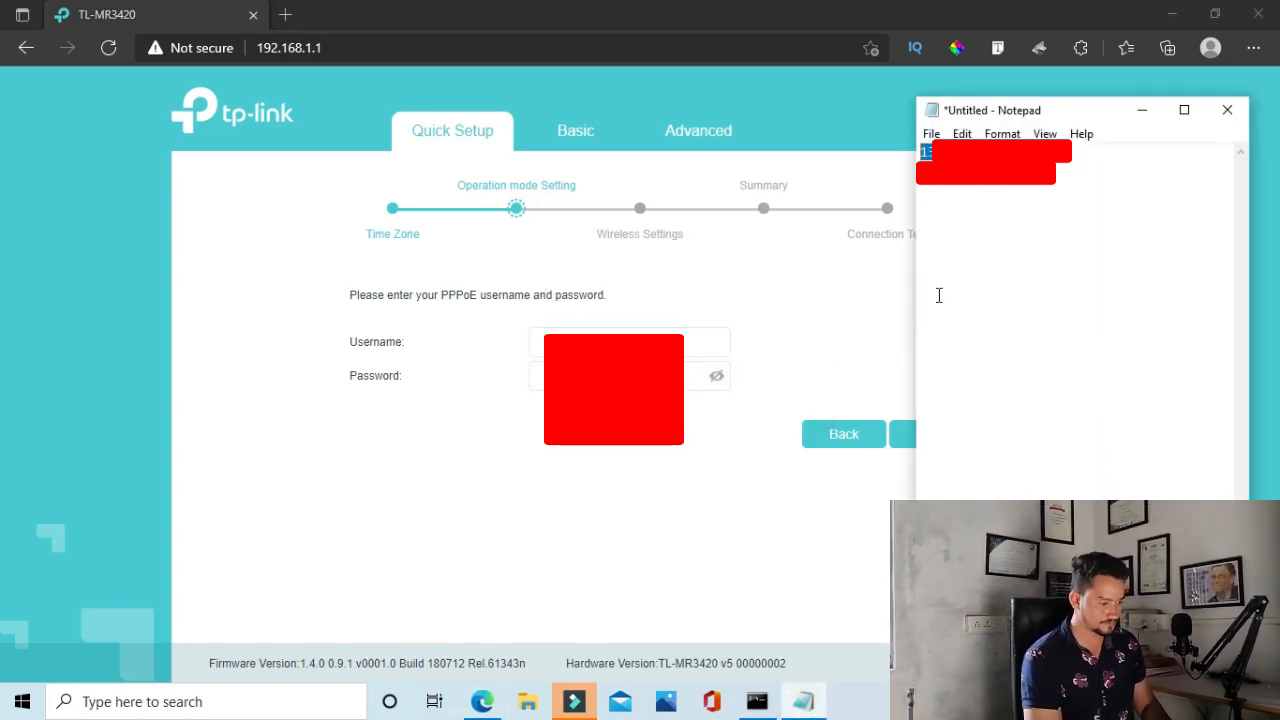
click(990, 187)
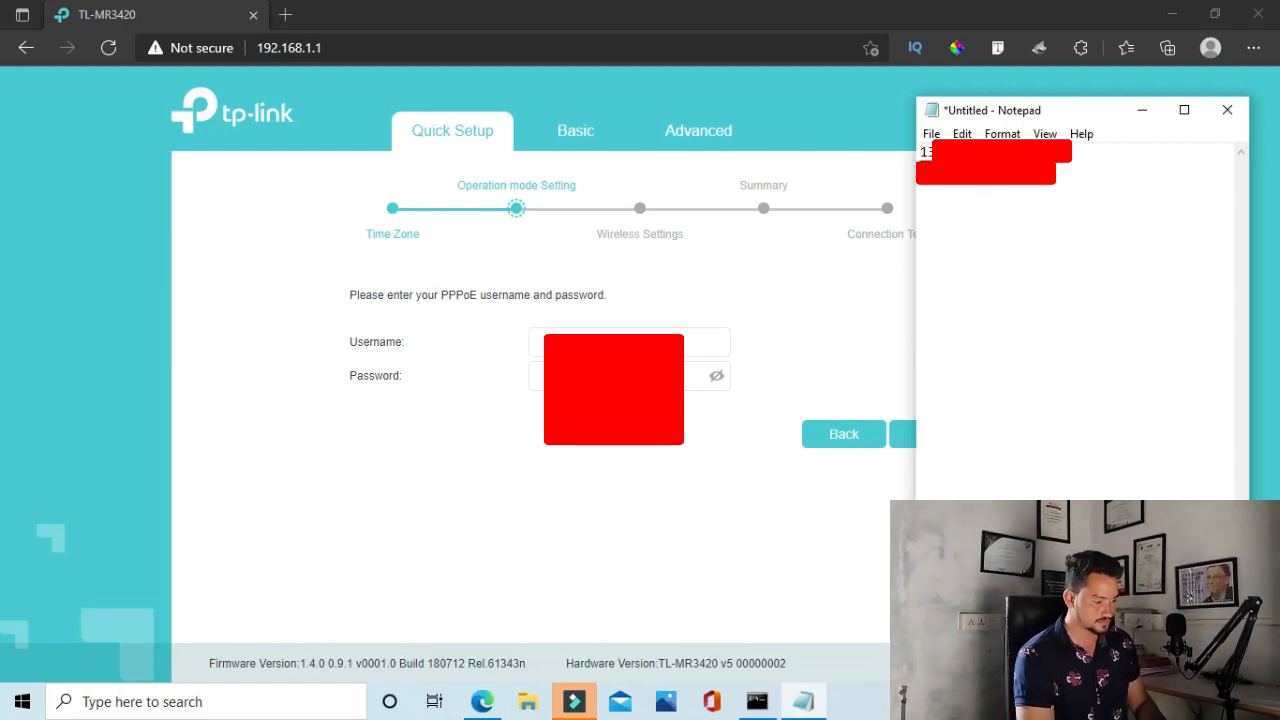
key(alt+Tab)
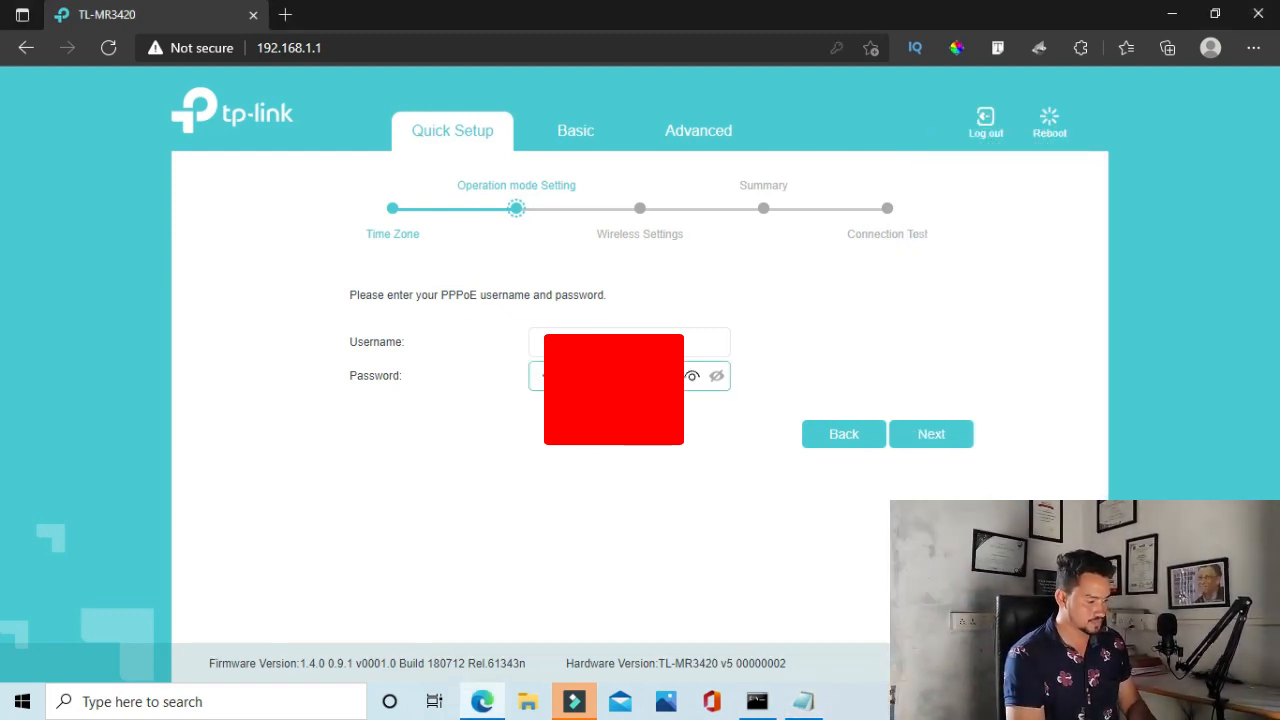
click(938, 445)
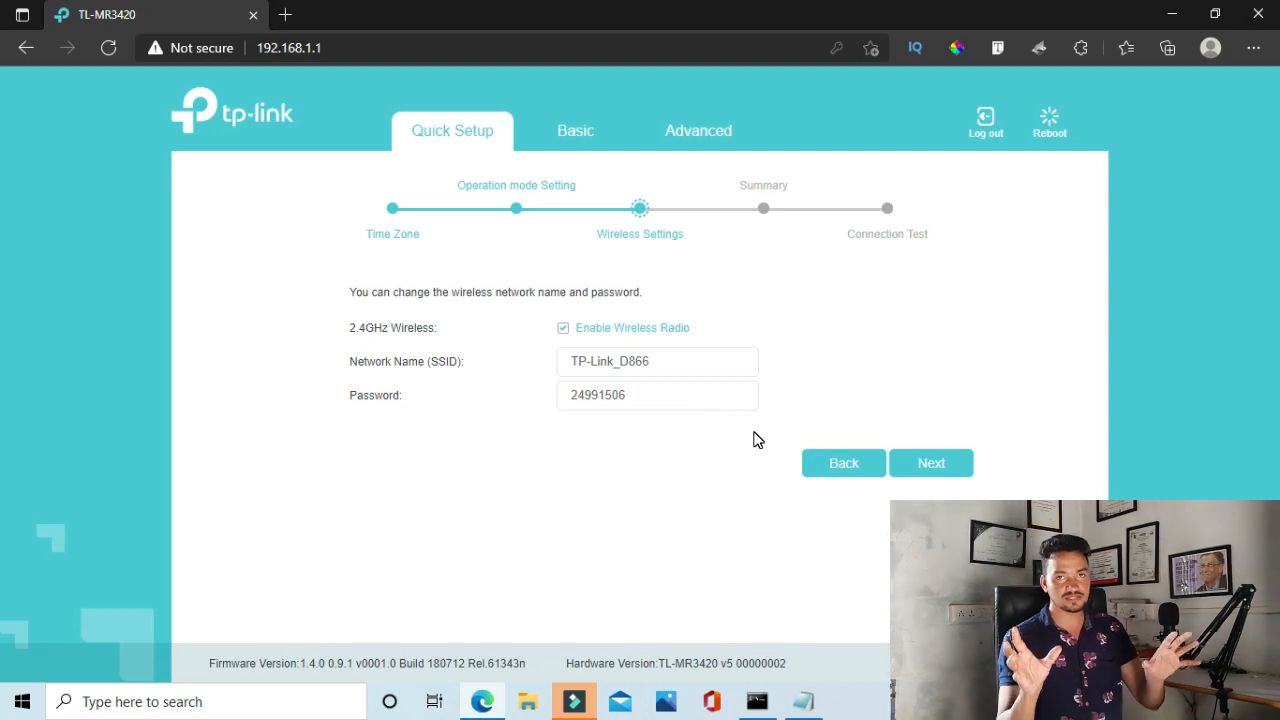
Rename the 2.4GHz network from TP-Link_D866 to ruttu and replace its Wi-Fi password
click(675, 366)
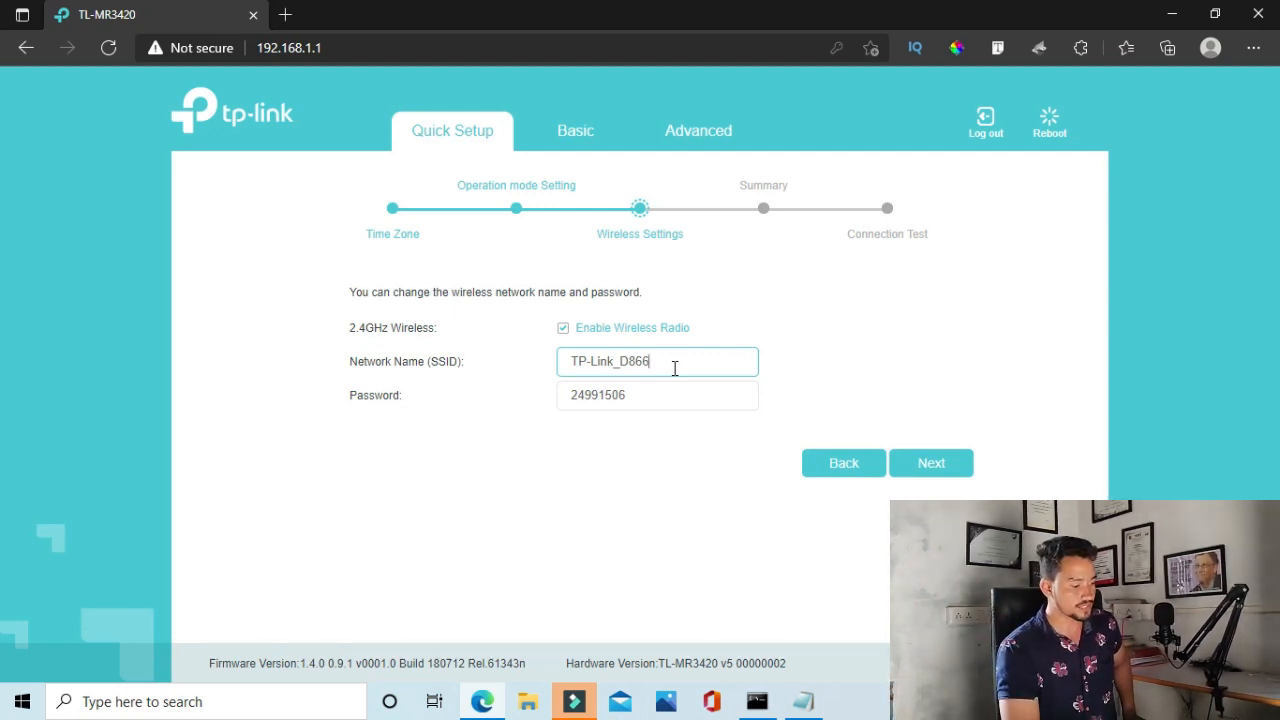
key(BackSpace)
key(BackSpace)
key(BackSpace)
key(BackSpace)
key(BackSpace)
key(BackSpace)
key(BackSpace)
key(BackSpace)
key(BackSpace)
key(BackSpace)
key(BackSpace)
key(BackSpace)
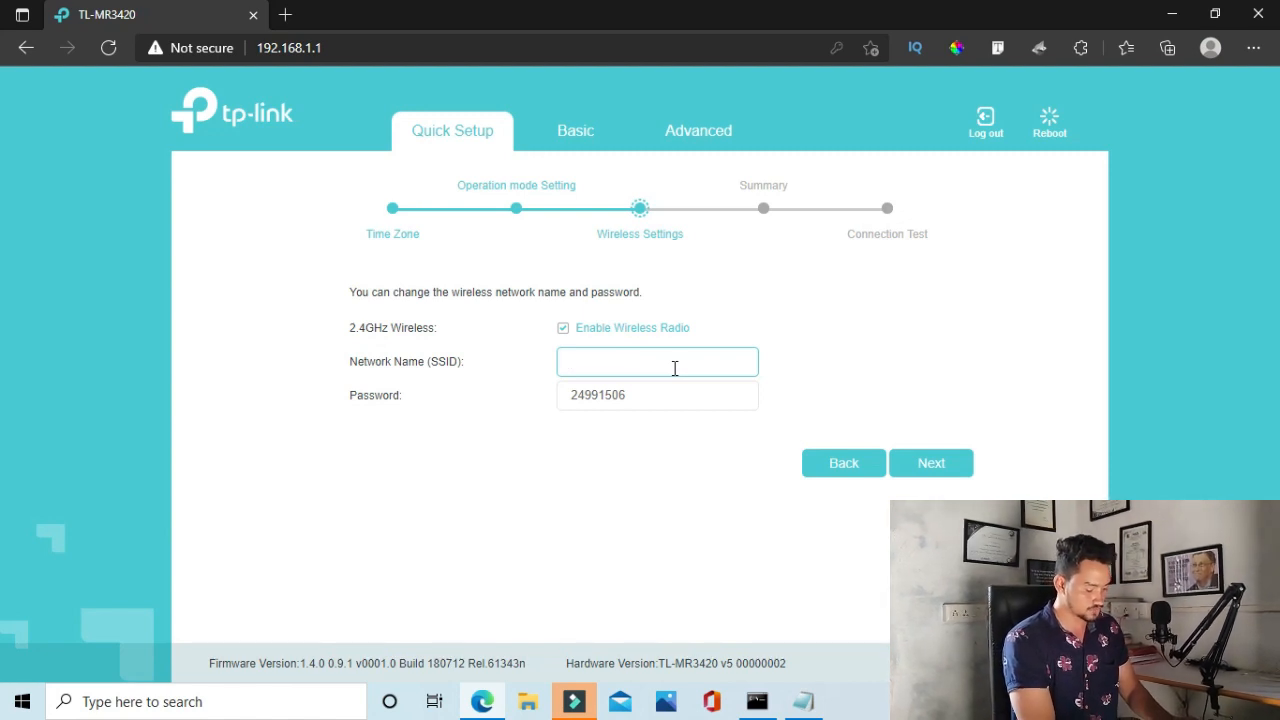
text(ruttu)
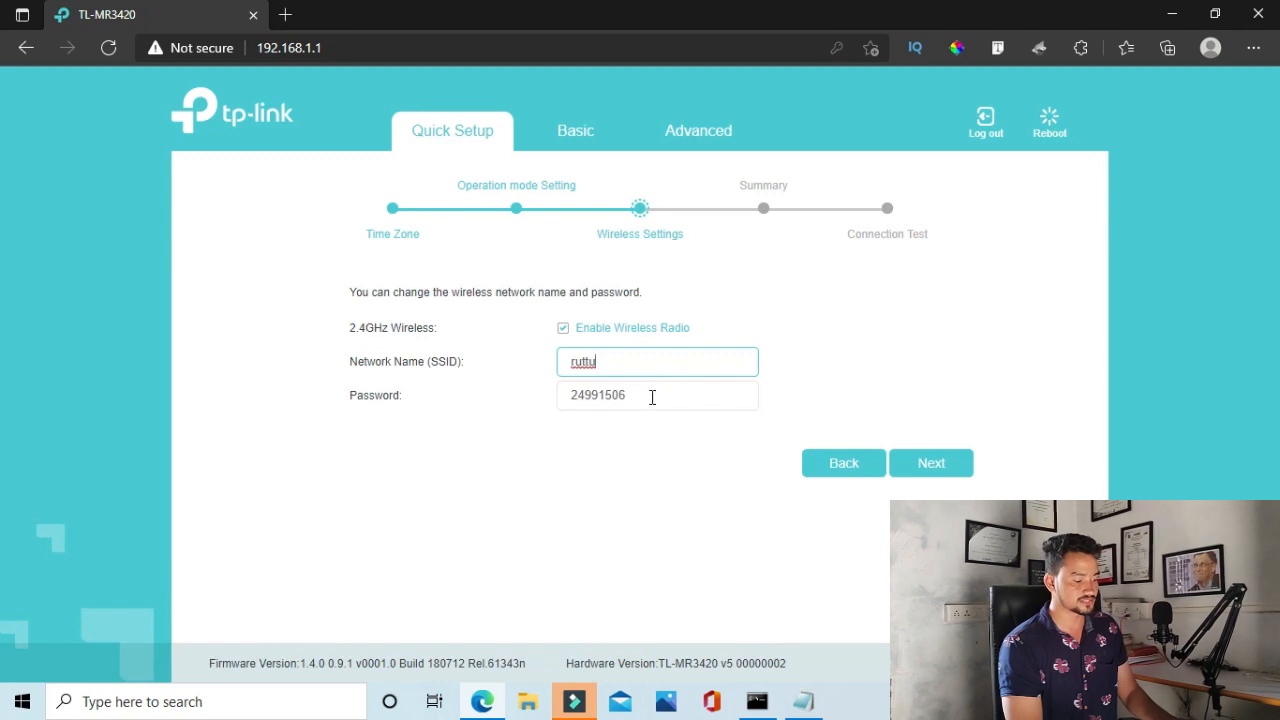
click(651, 398)
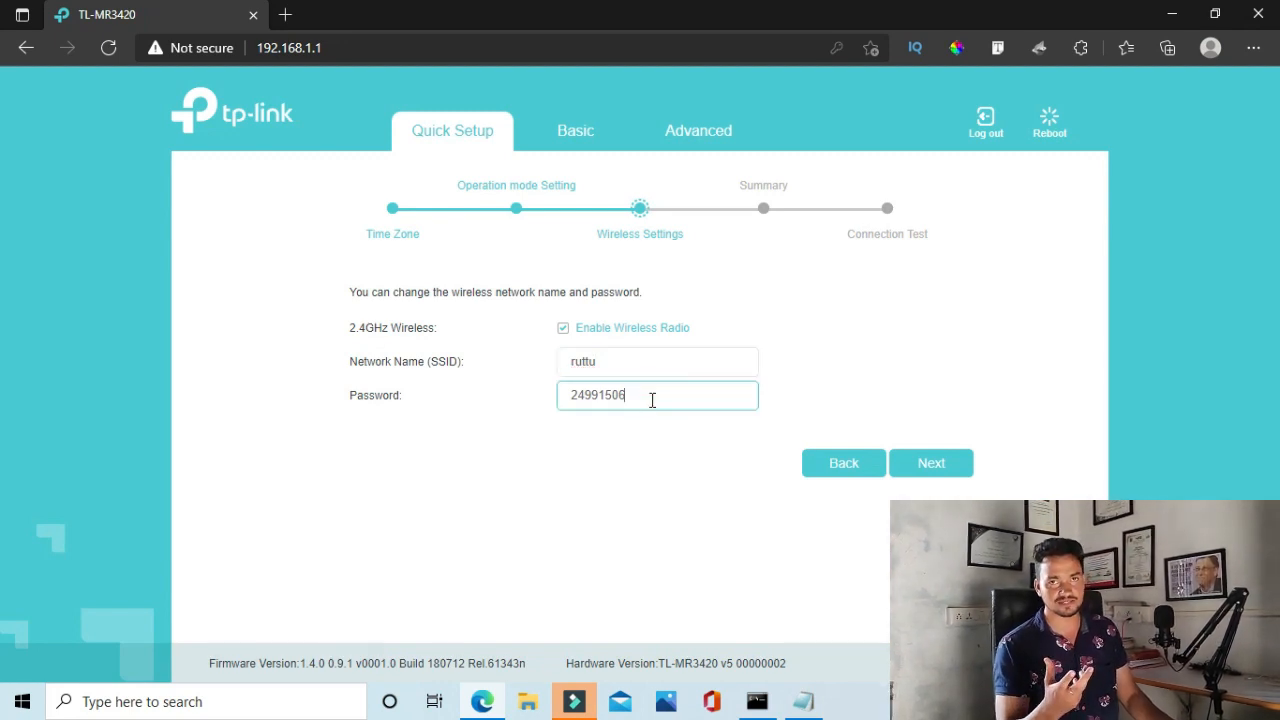
key(BackSpace)
key(BackSpace)
key(BackSpace)
key(BackSpace)
key(BackSpace)
key(BackSpace)
key(BackSpace)
key(BackSpace)
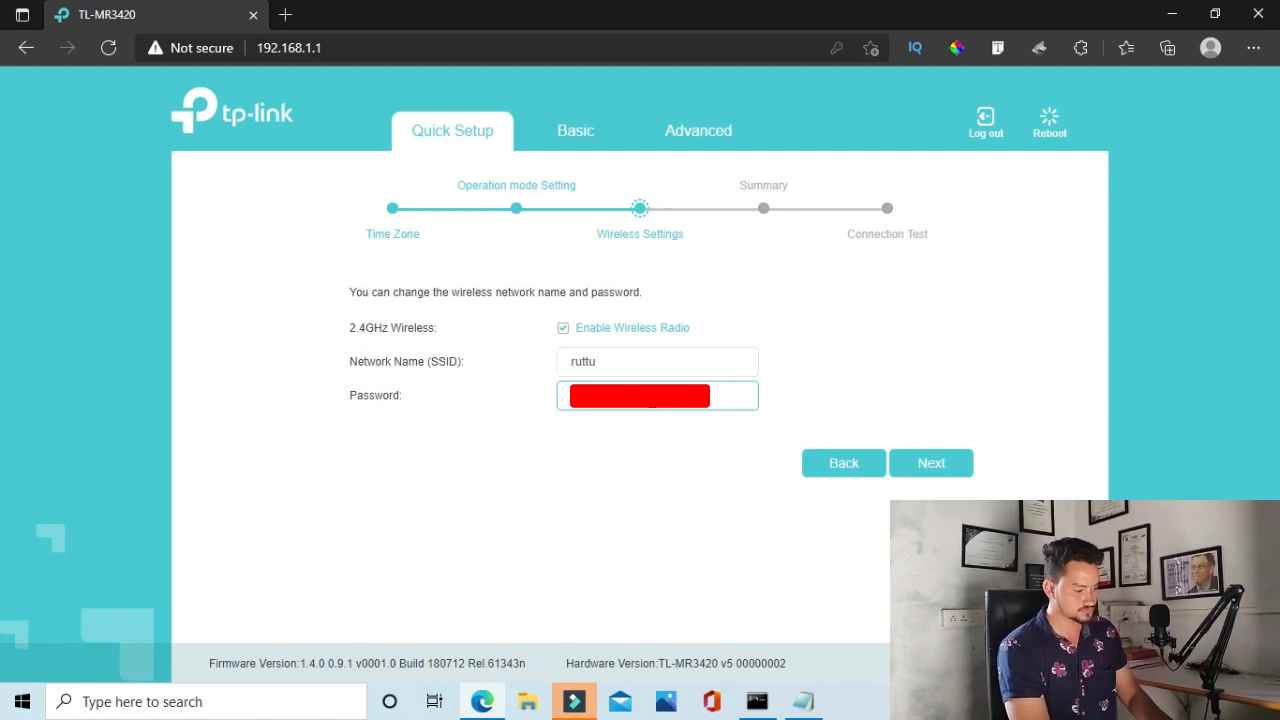
click(860, 393)
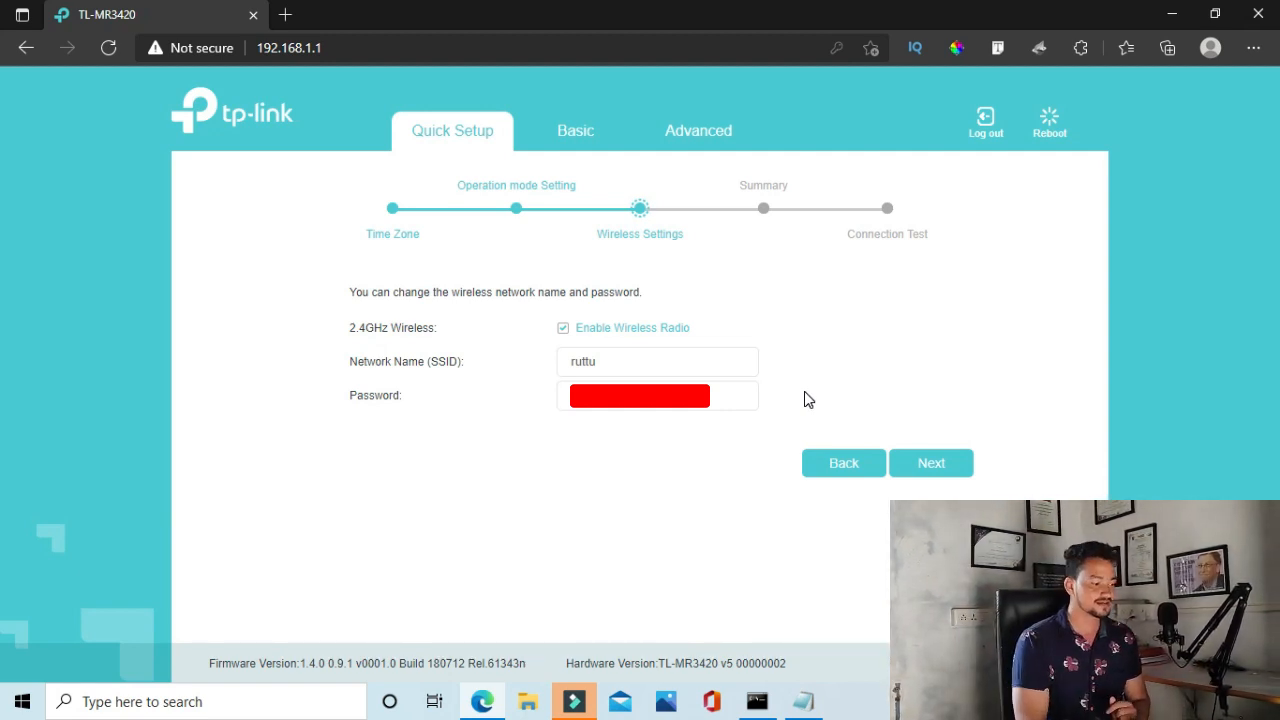
Turn the 2.4GHz wireless radio off and back on, then go to the Summary
click(563, 330)
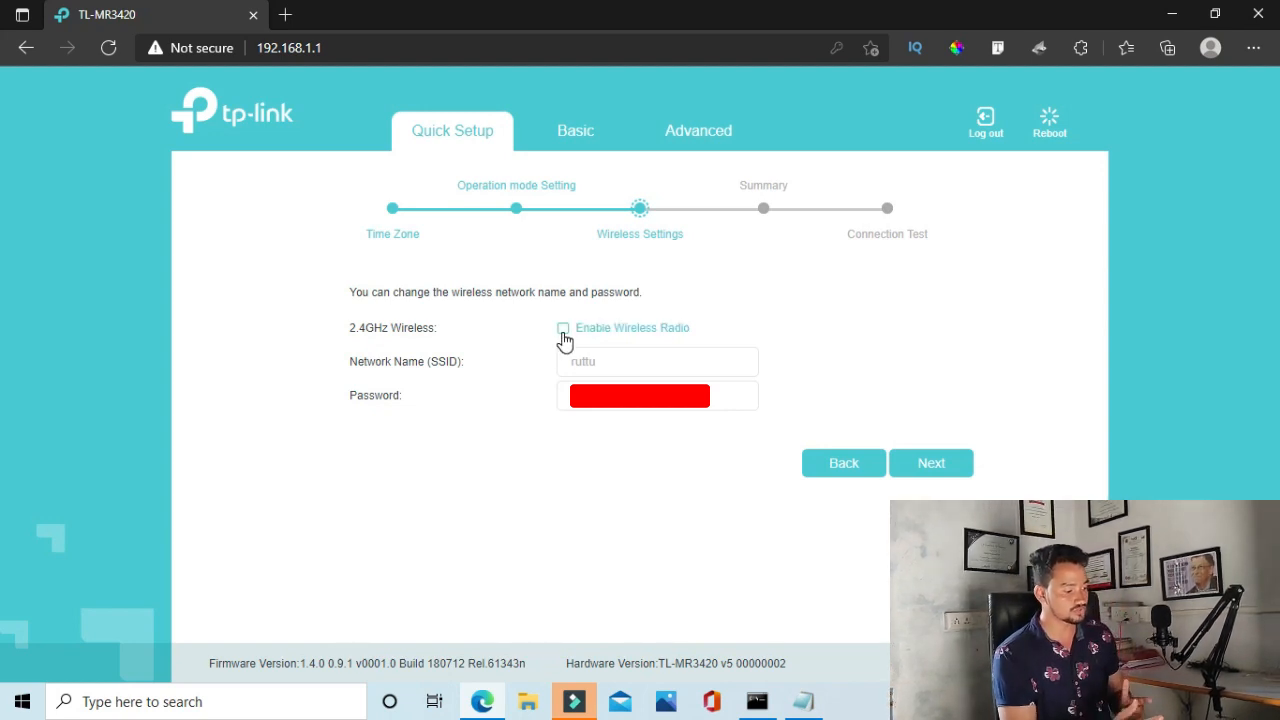
click(563, 329)
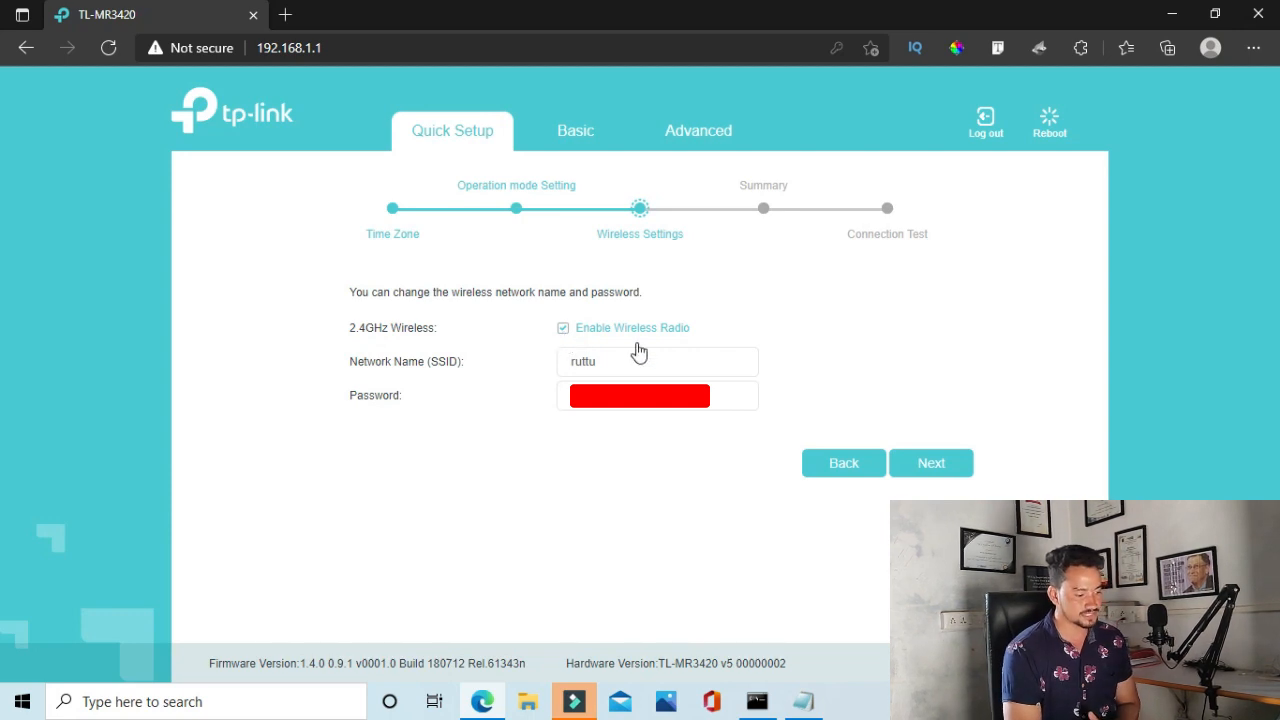
click(939, 466)
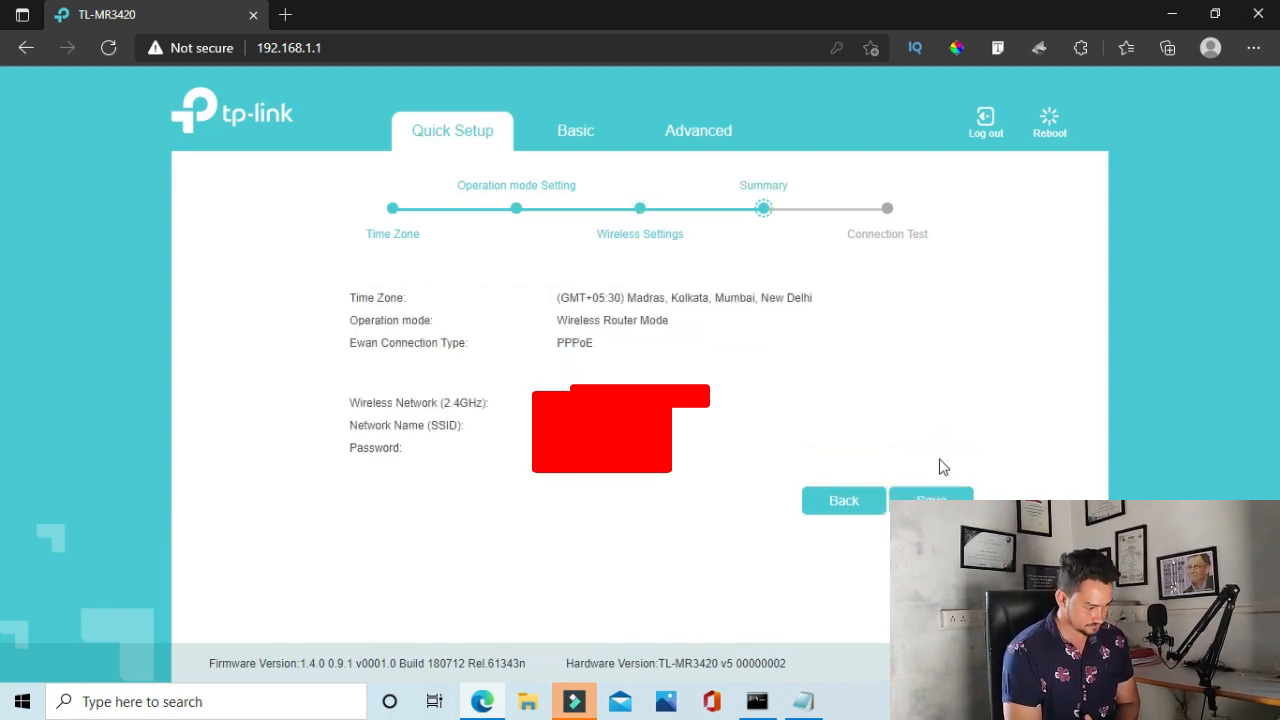
Save the Quick Setup settings from the Summary page and let the router reboot
click(930, 494)
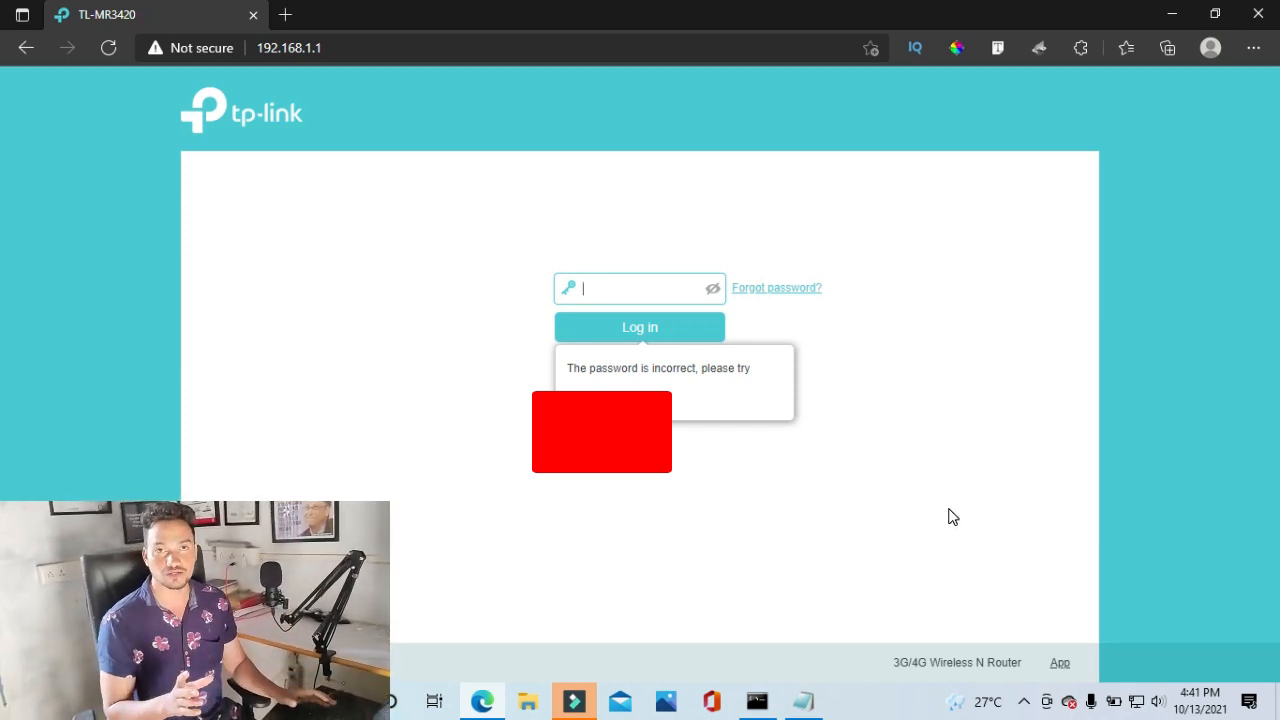
Dismiss the incorrect-password notice and log in with the router's admin password
click(409, 388)
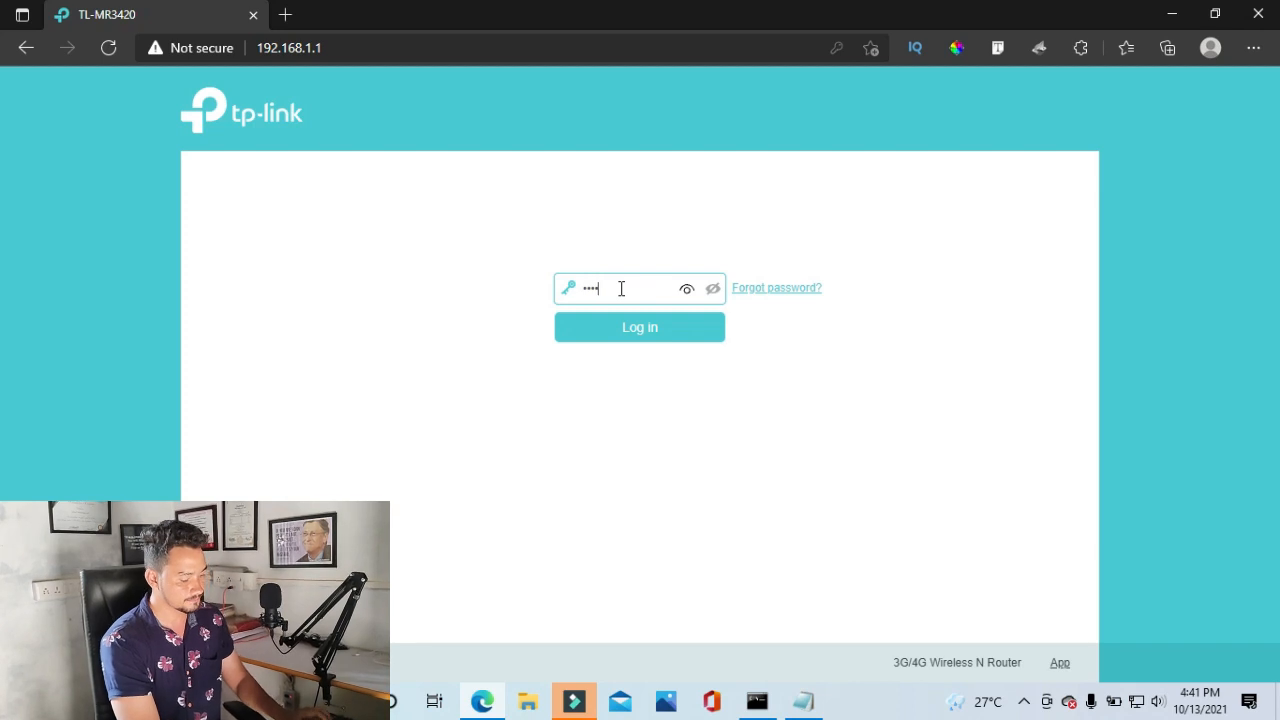
text(••)
key(Return)
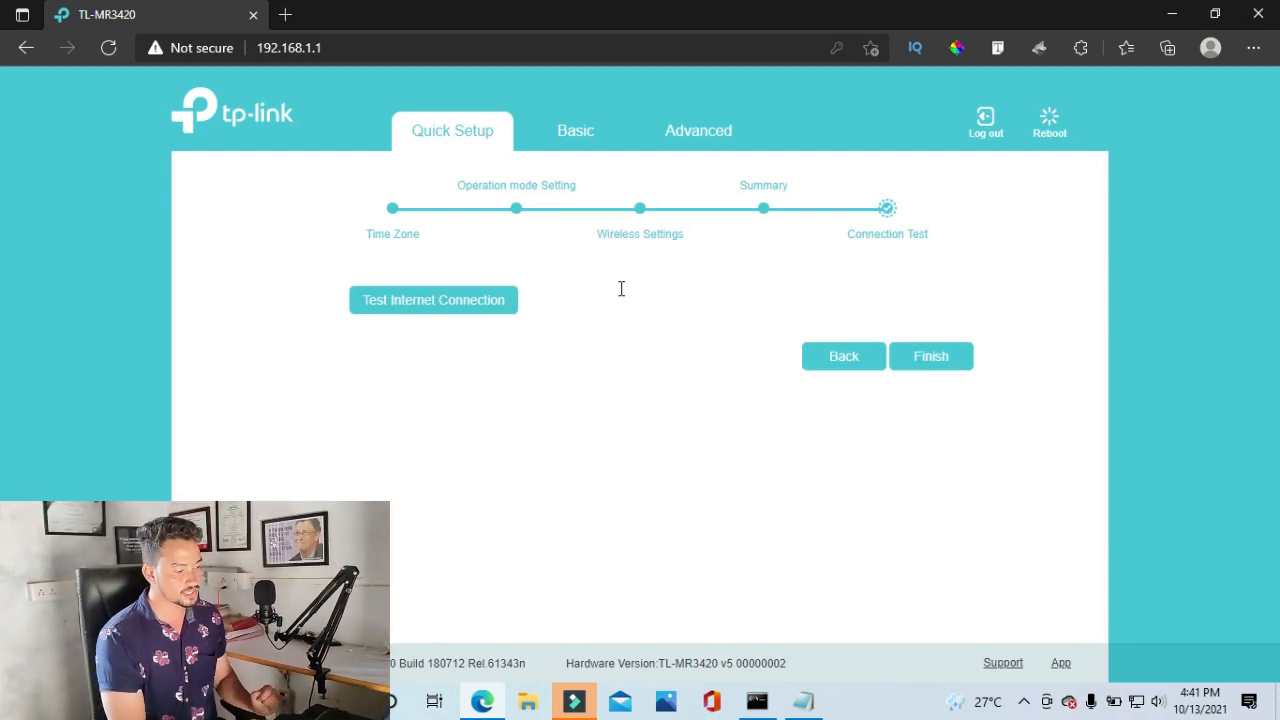
Browse the Basic network map, Advanced status, Internet and Wireless pages, then reopen Quick Setup
click(586, 145)
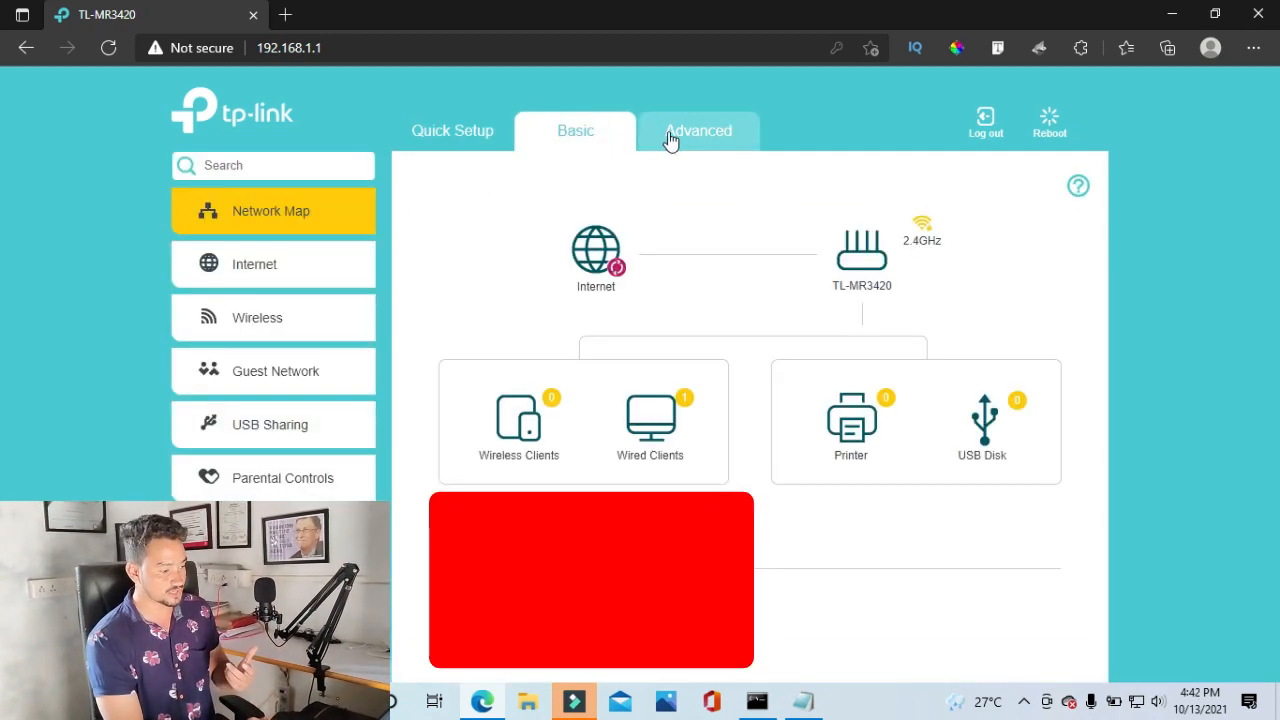
click(699, 139)
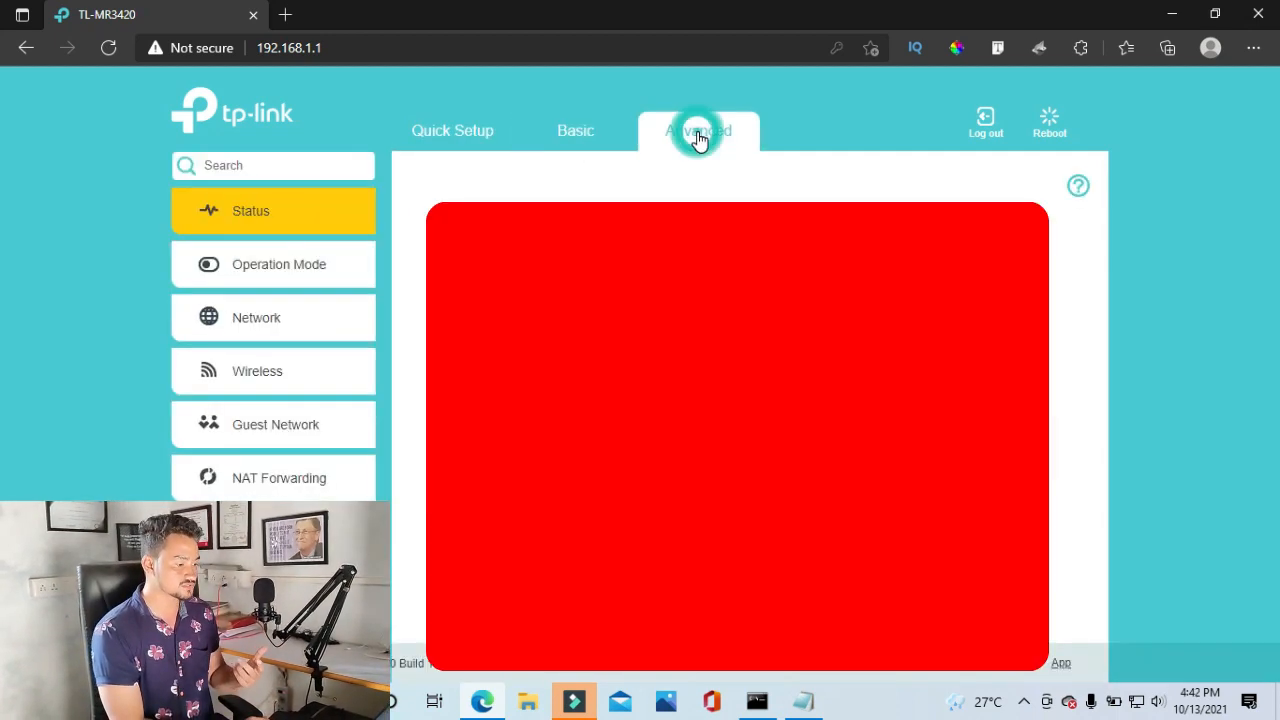
click(606, 141)
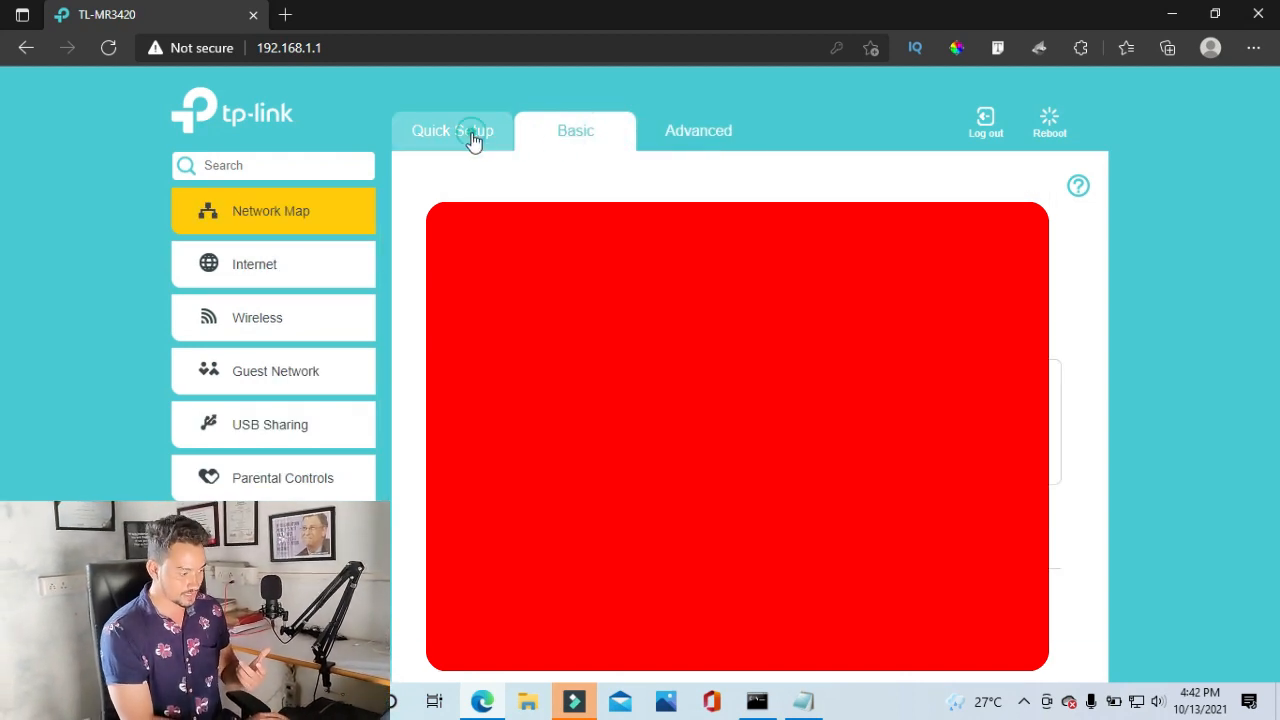
click(474, 140)
click(566, 136)
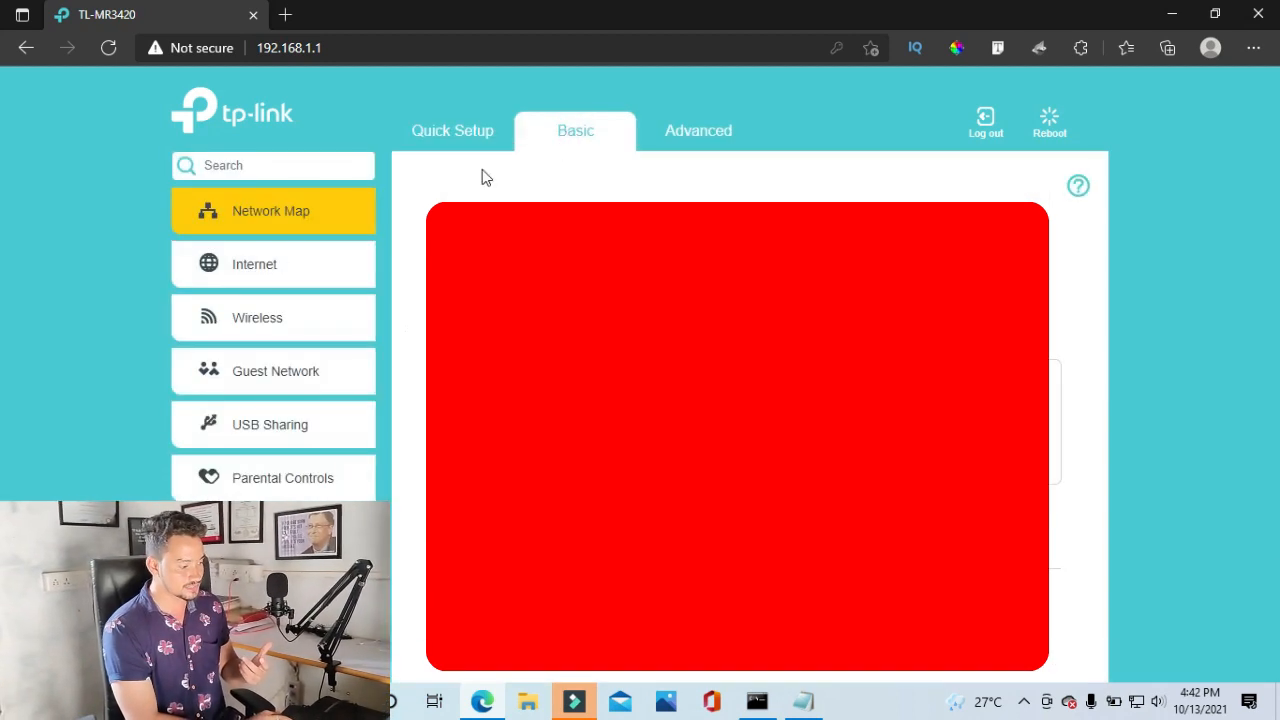
click(251, 274)
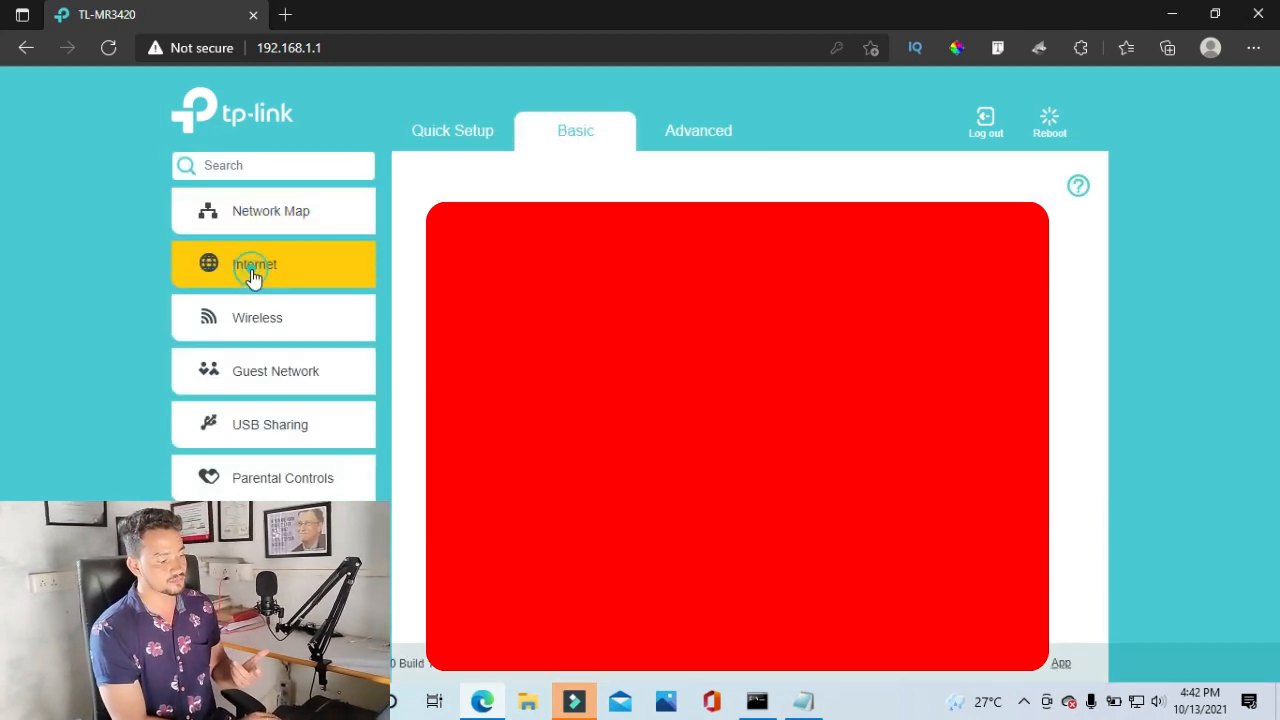
click(260, 335)
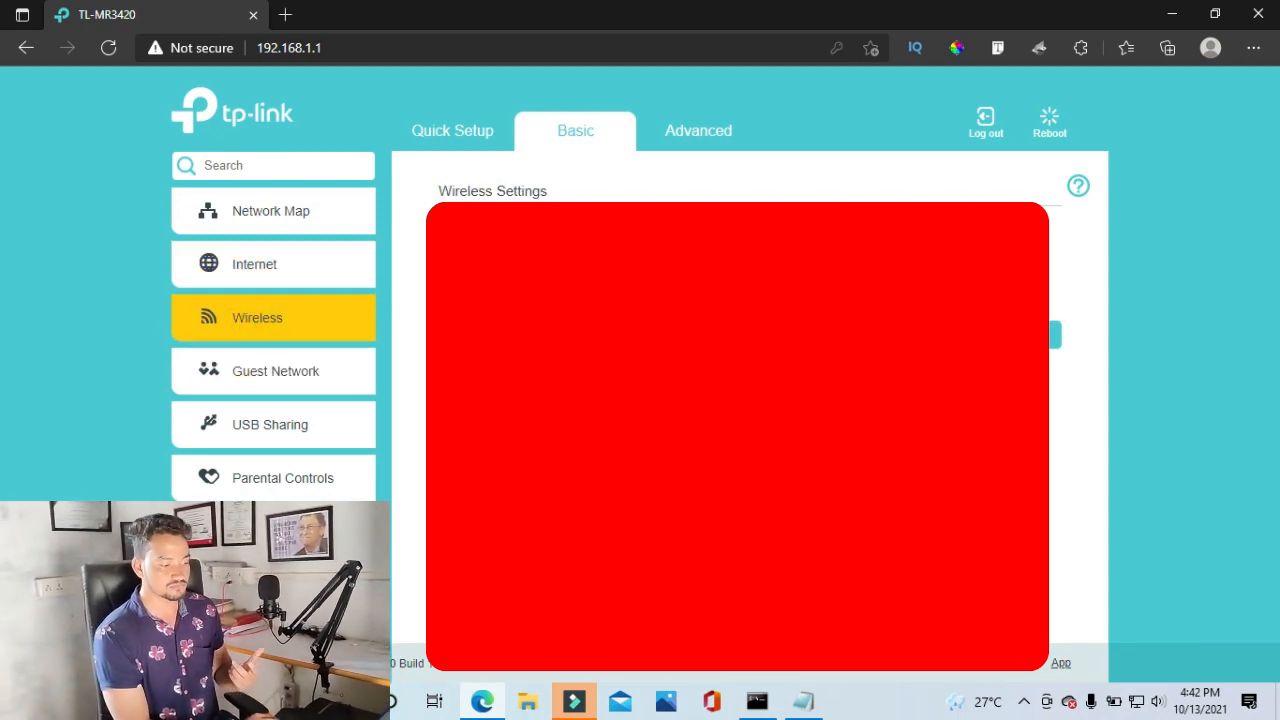
click(474, 140)
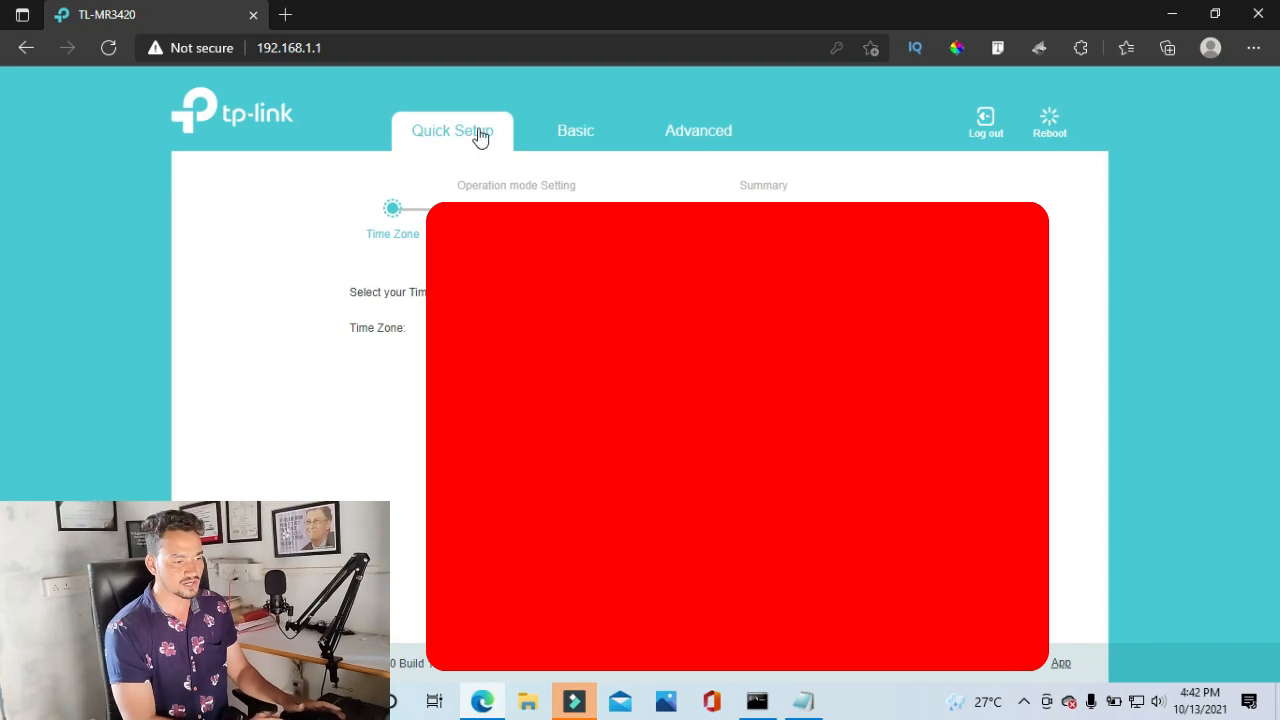
Load google.com in a new Edge tab to test the connection
click(288, 15)
text(goo)
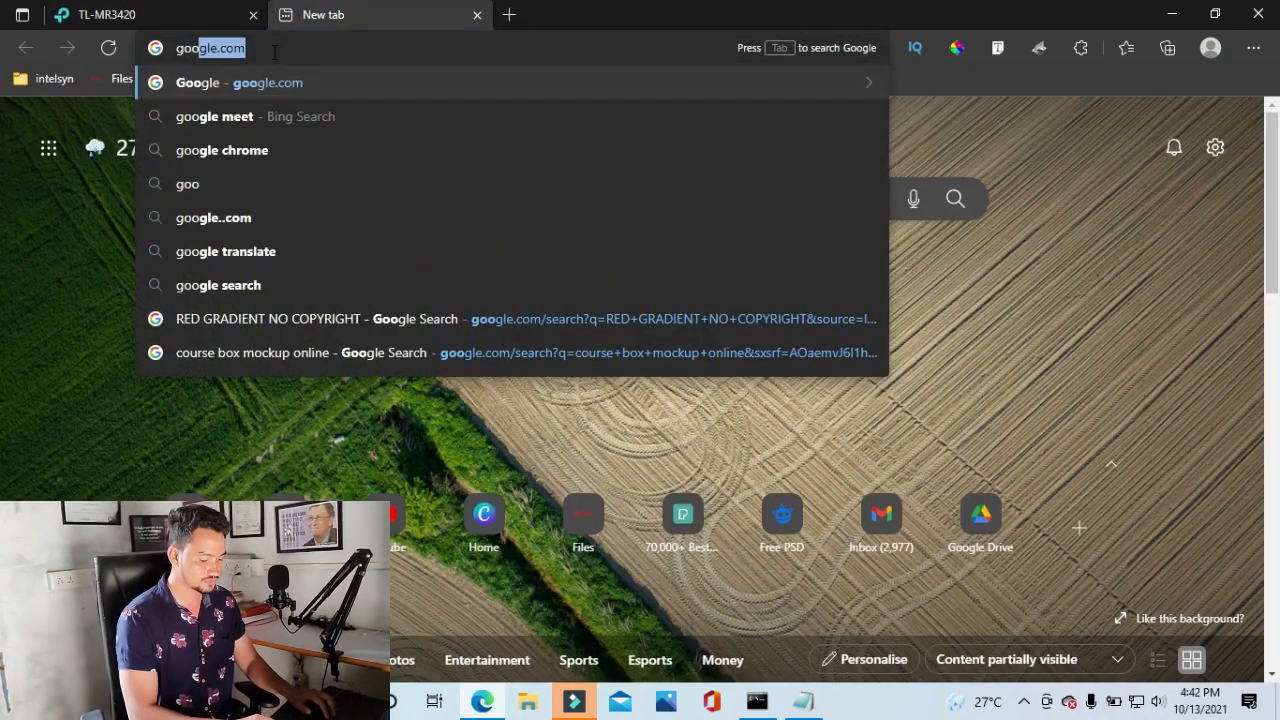
key(Return)
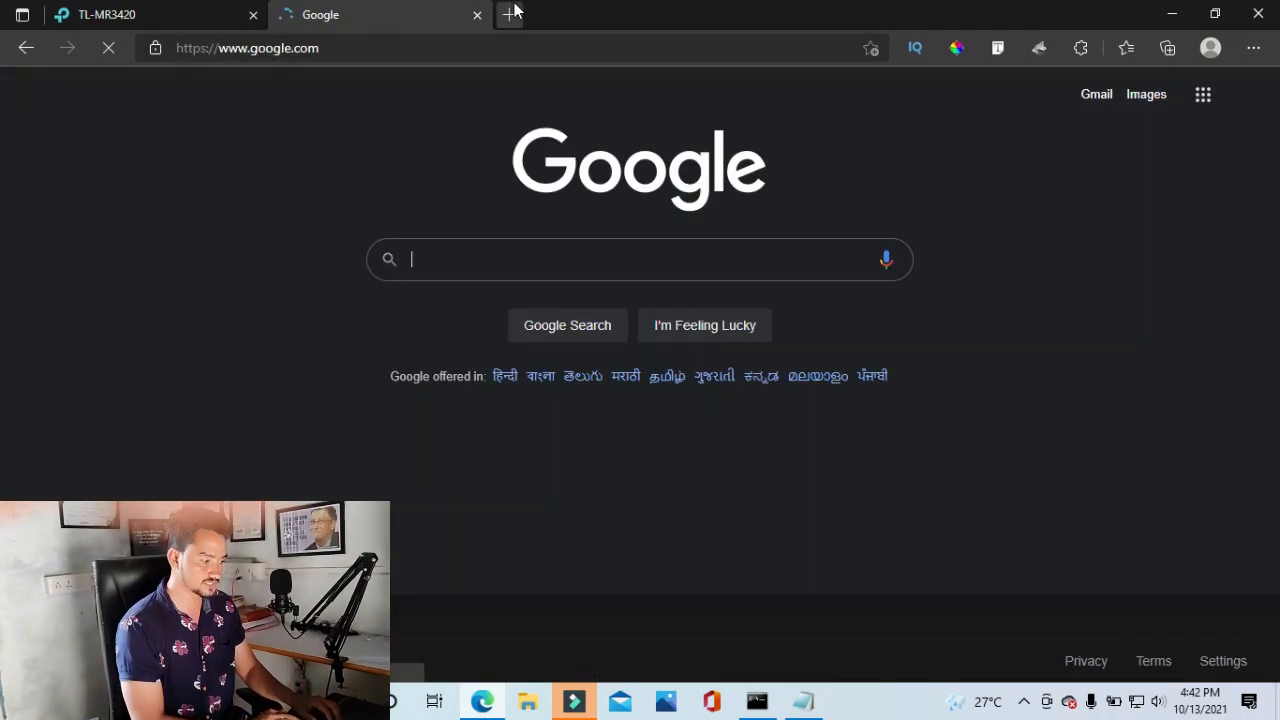
Open fornaxtech.in in another tab, scroll through it, and close the Google tab
click(512, 14)
text(for)
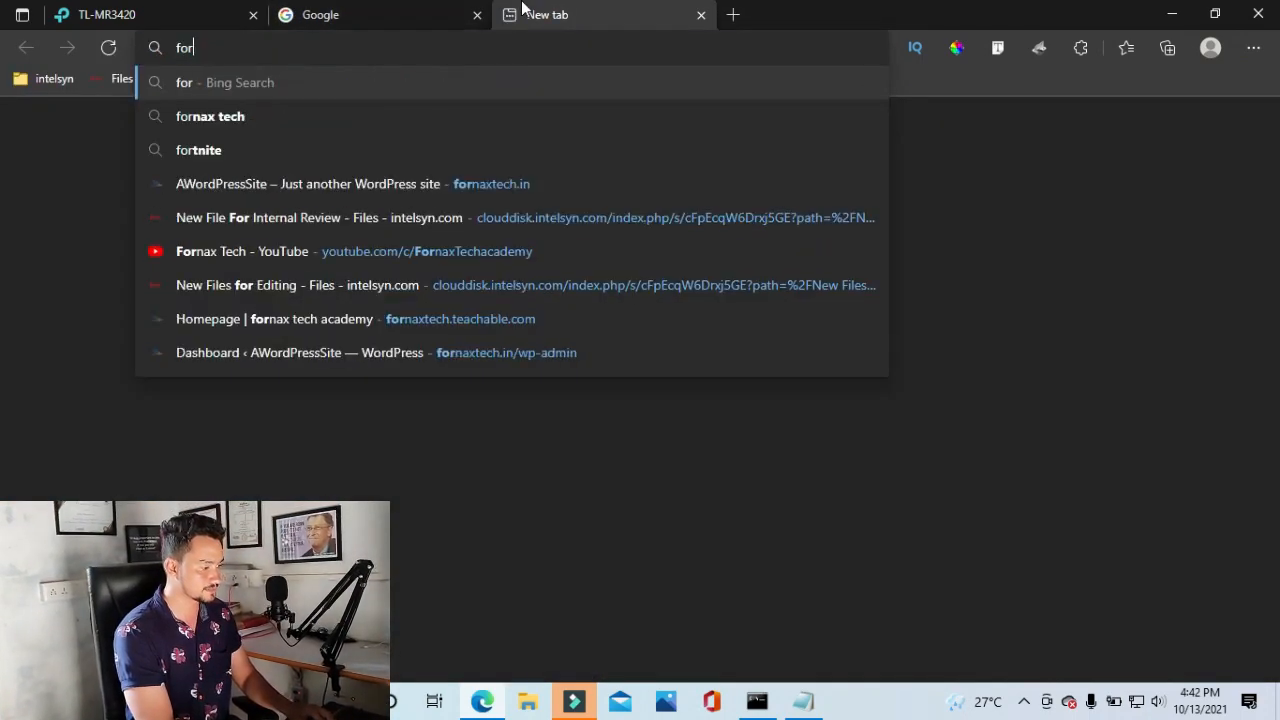
key(BackSpace)
key(BackSpace)
key(BackSpace)
text(for)
key(Return)
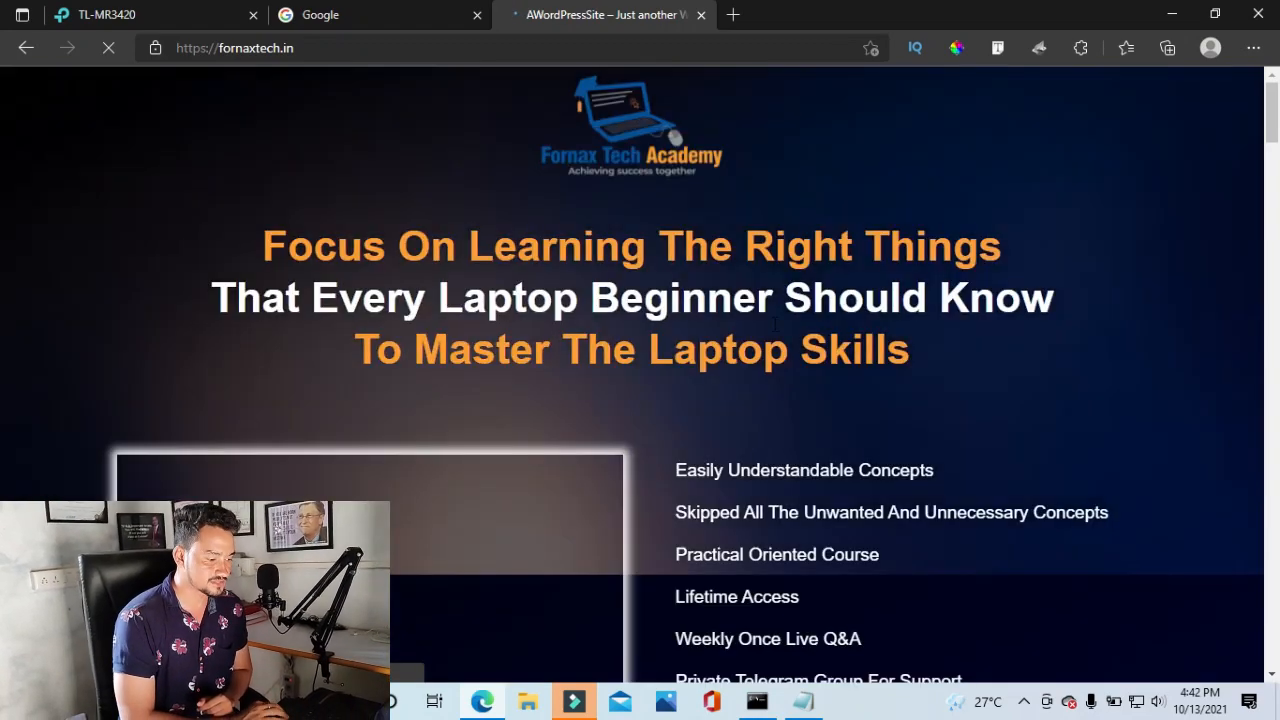
scroll(774, 324, down, 5)
scroll(773, 323, down, 3)
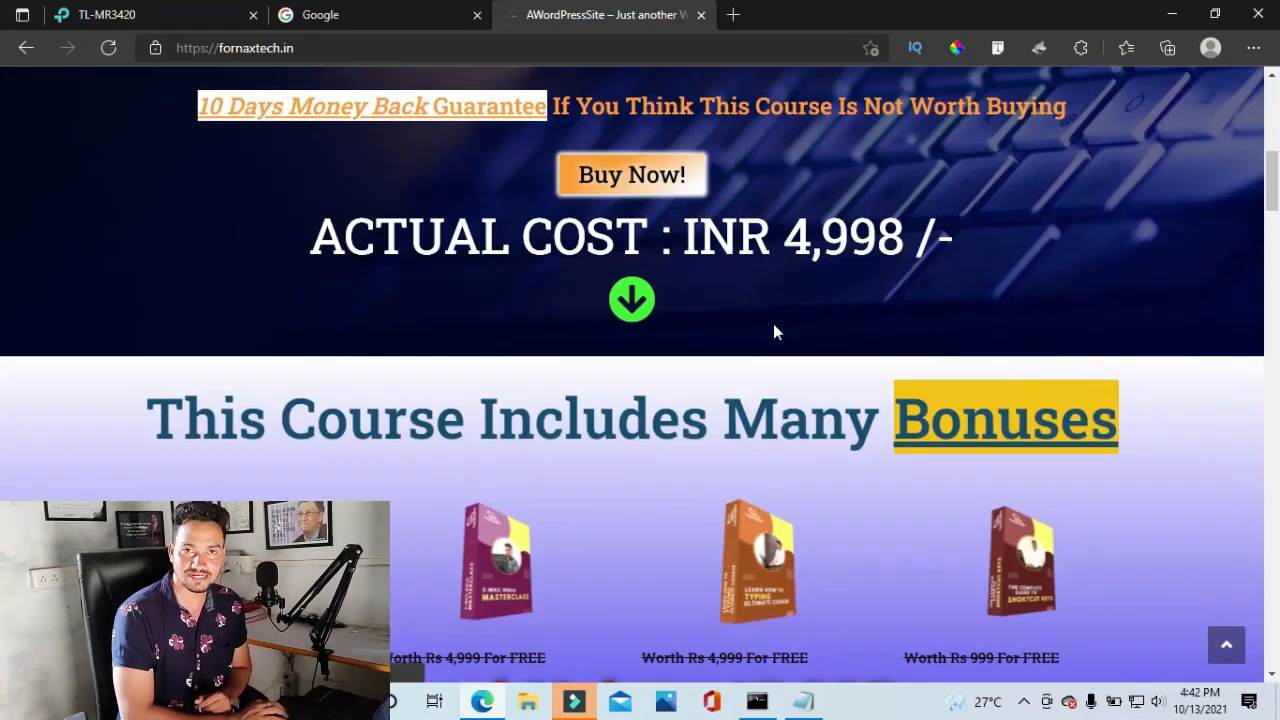
scroll(773, 323, up, 3)
scroll(773, 424, up, 4)
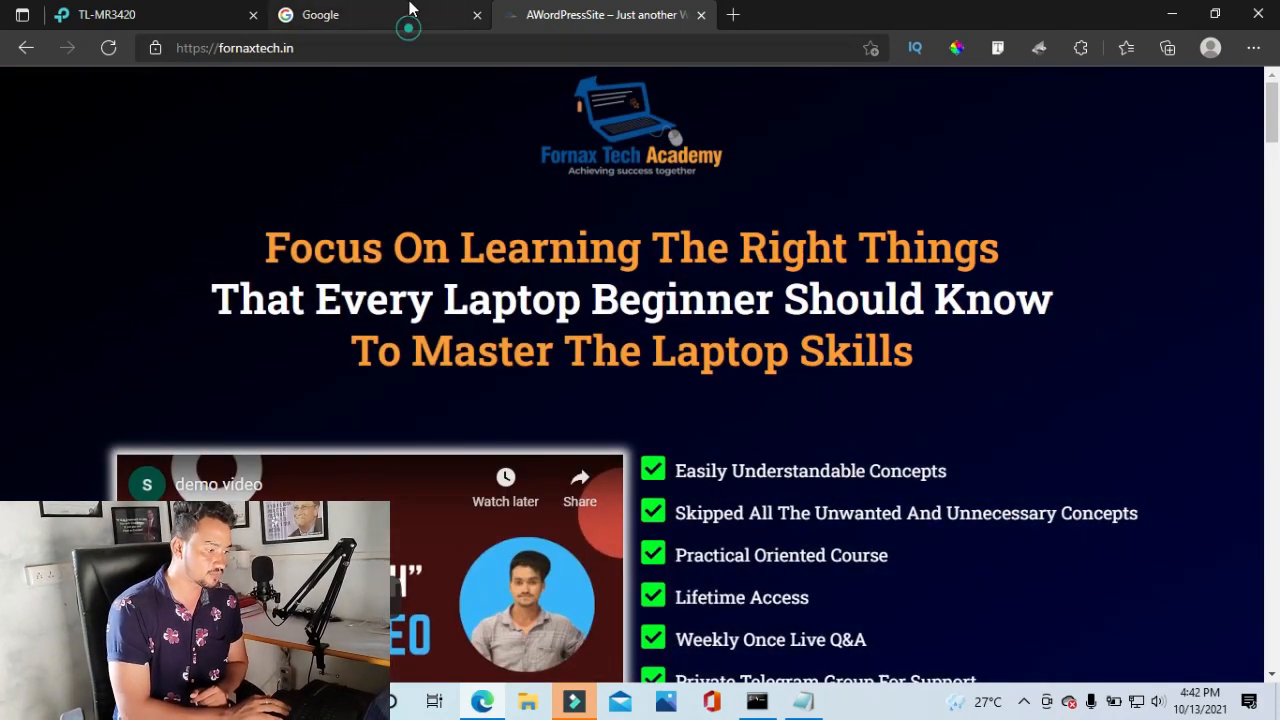
click(409, 5)
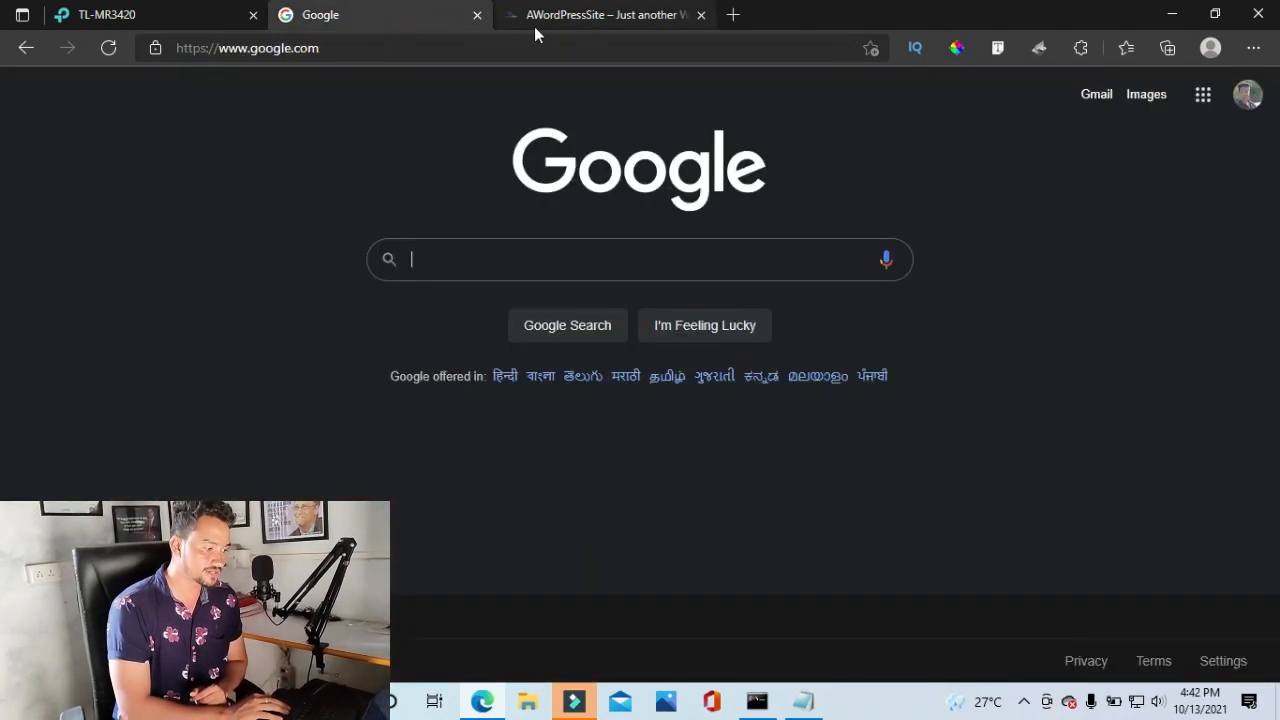
click(478, 15)
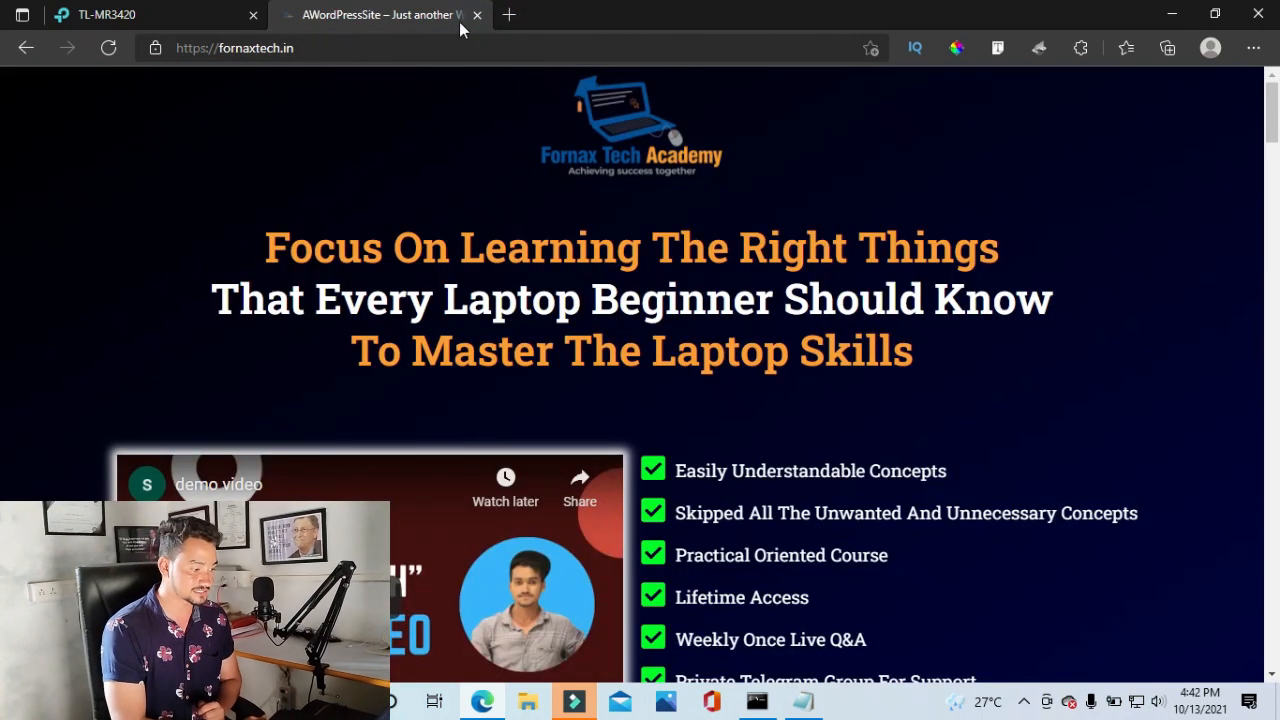